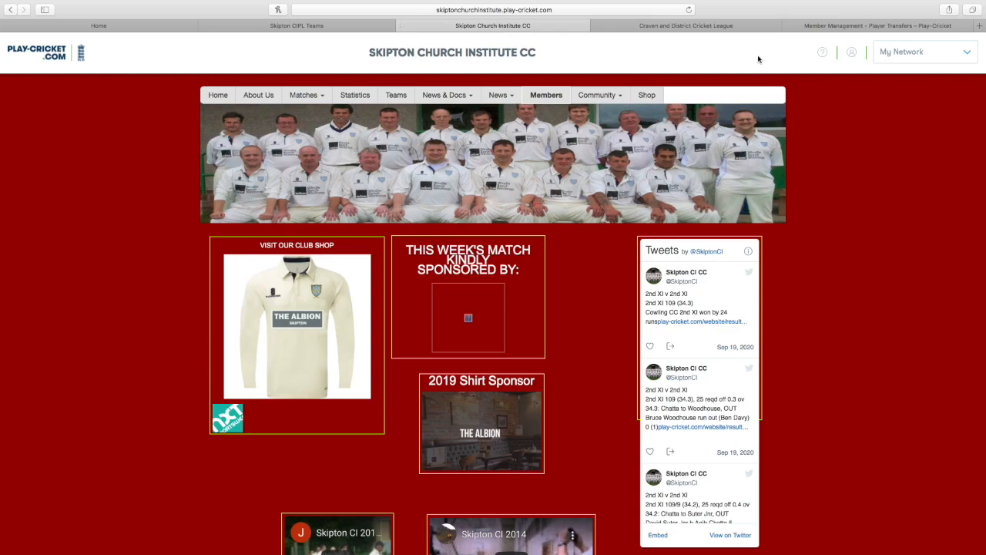
# - Open the form for adding a new member in Skipton Church Institute CC's site administration
pyautogui.click(853, 55)
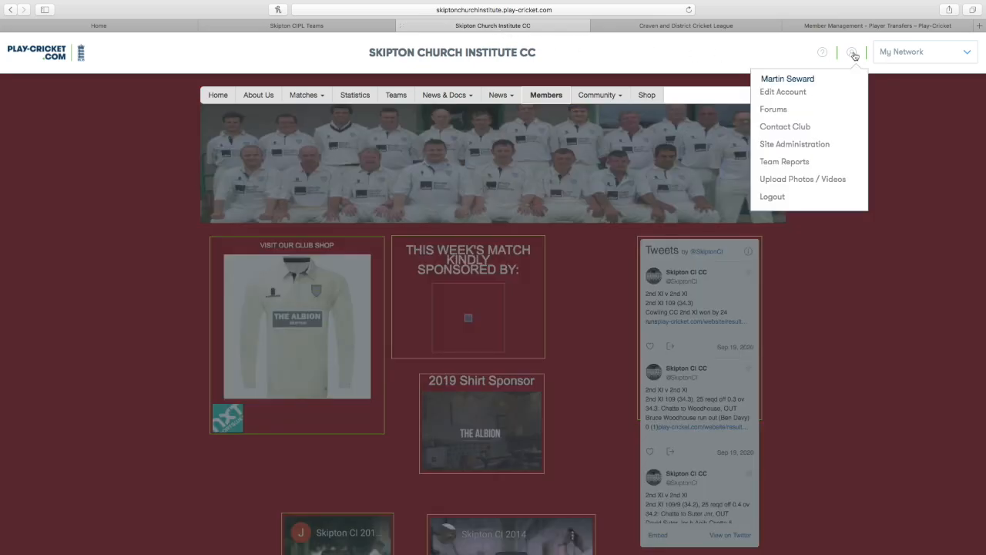
pyautogui.click(807, 145)
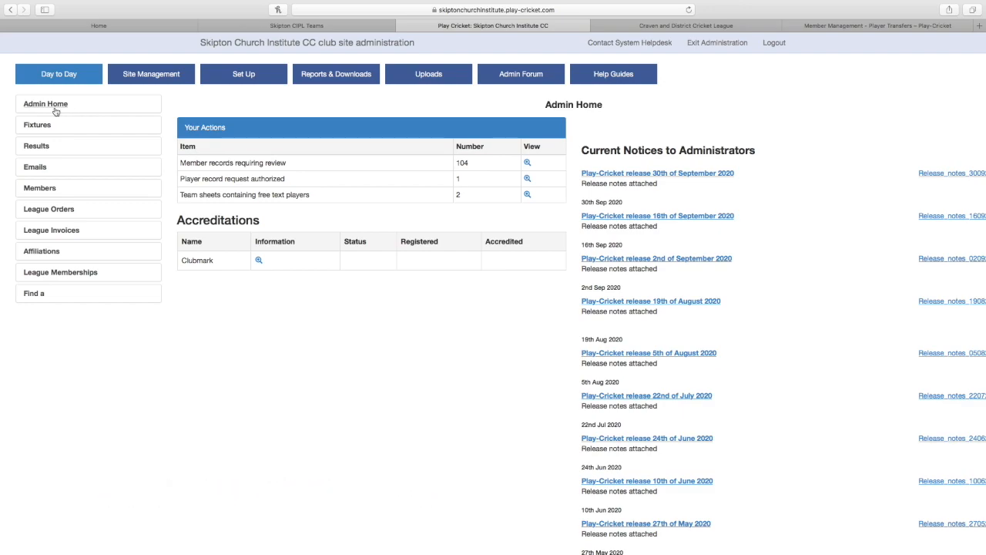
pyautogui.click(51, 193)
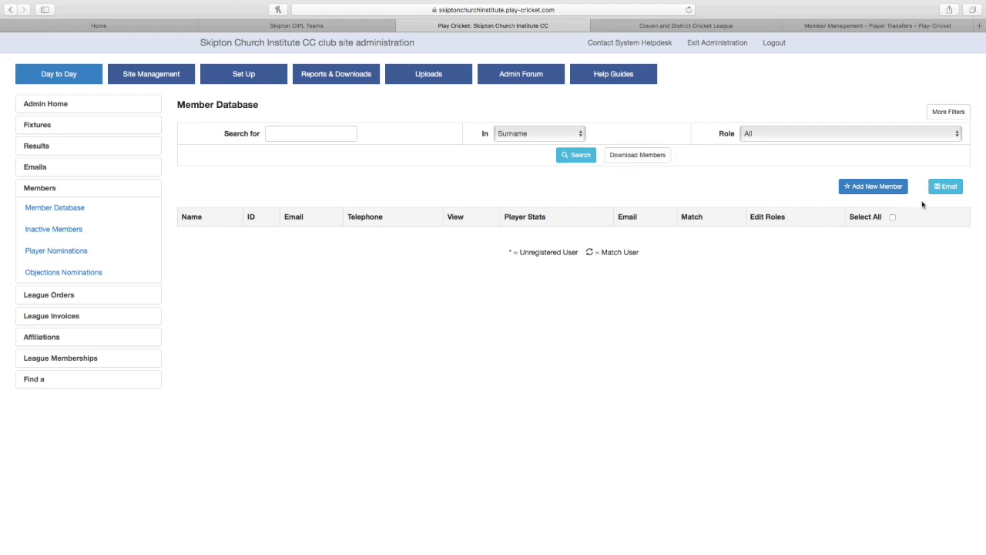
pyautogui.click(873, 188)
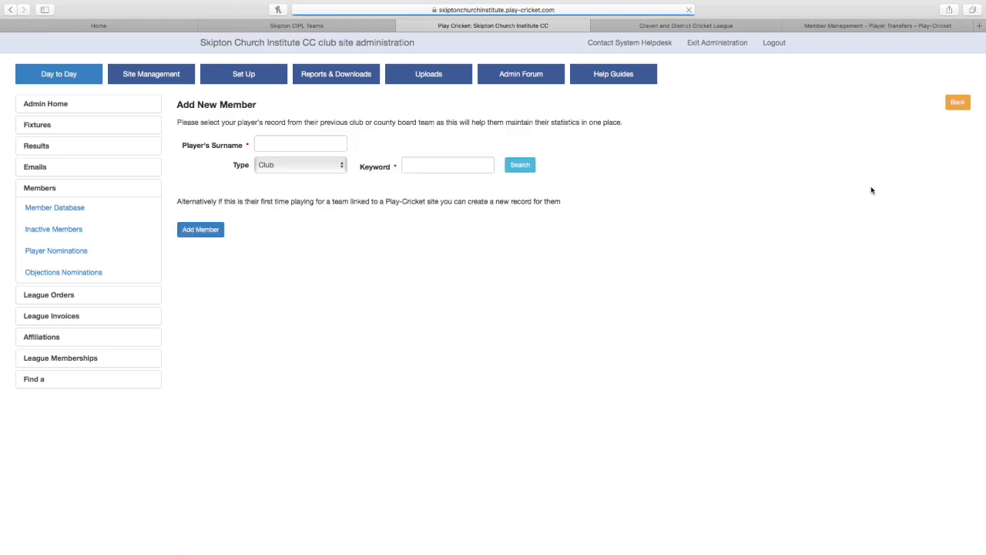
# - Search for the player's existing record by entering the player's surname and the club keyword Skipton
pyautogui.click(311, 143)
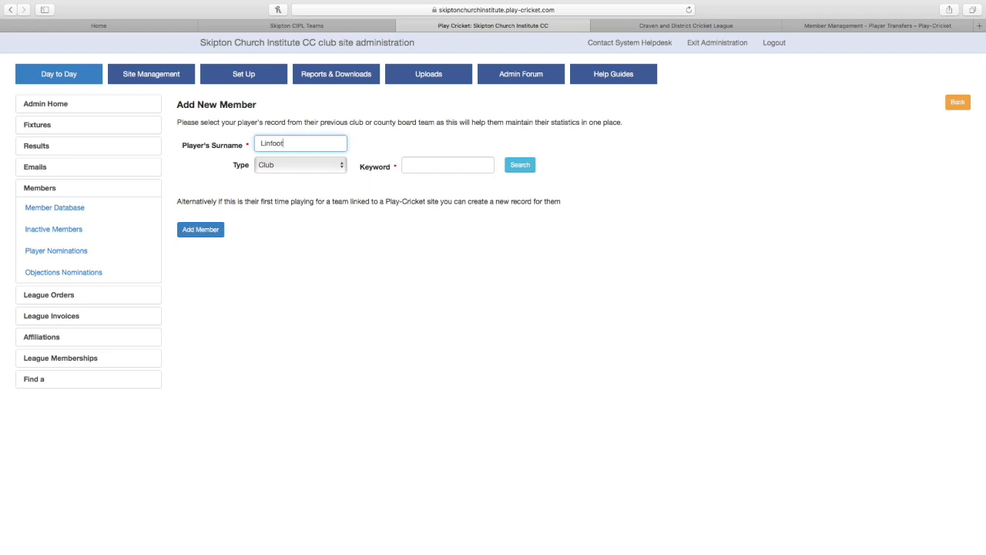
pyautogui.click(415, 164)
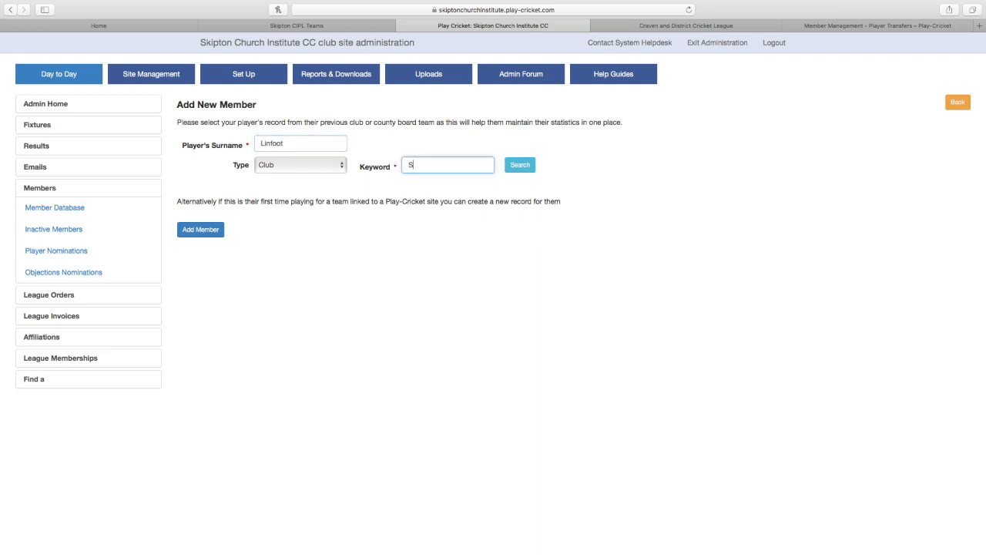
pyautogui.write('Skipton')
pyautogui.click(521, 166)
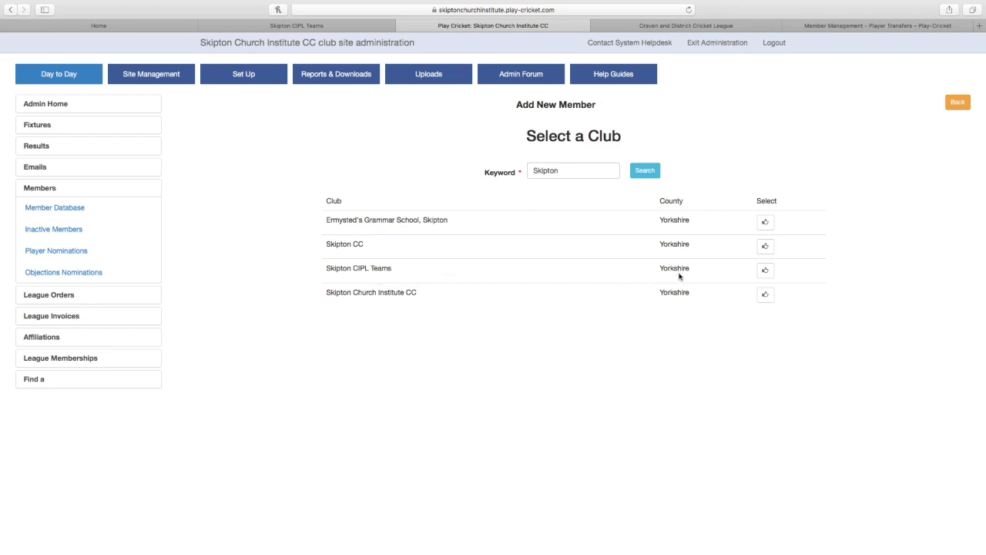
# - Request the matching player's record from Skipton CIPL Teams and exit the site administration
pyautogui.click(767, 271)
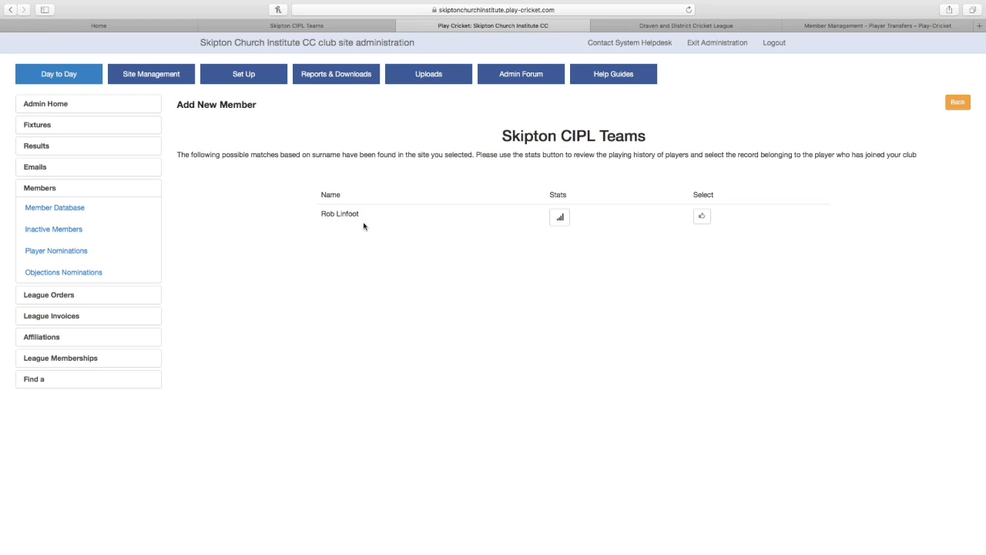
pyautogui.click(702, 219)
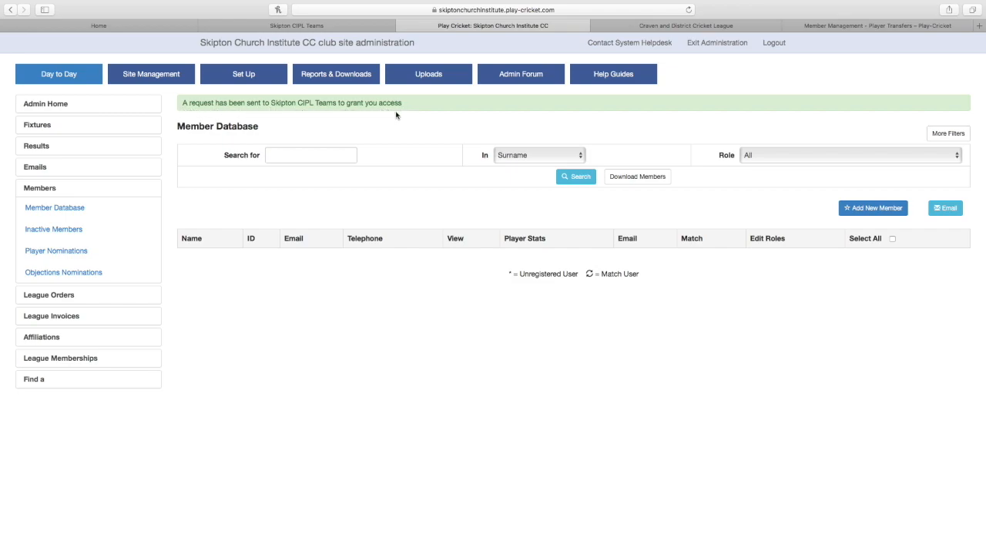
pyautogui.click(716, 45)
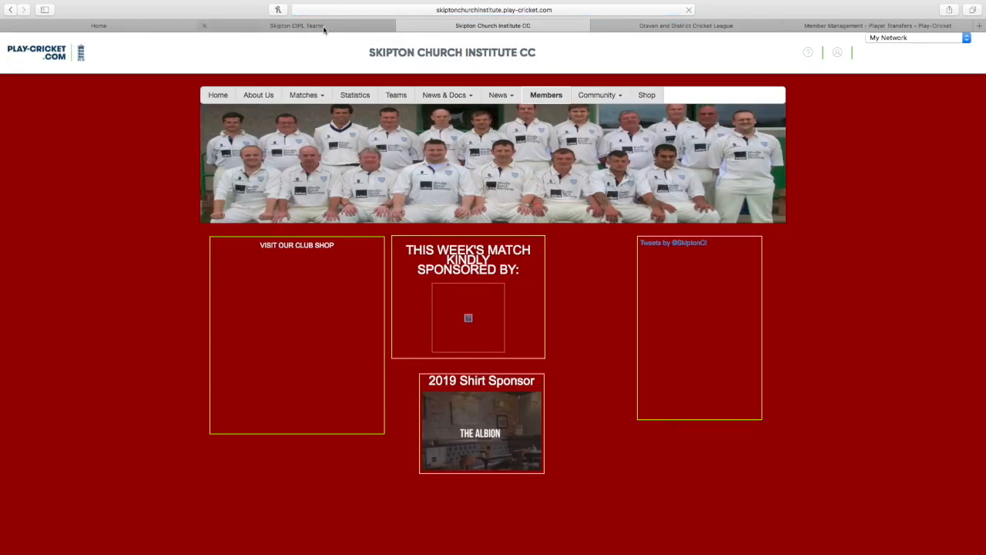
# - Switch to the Skipton CIPL Teams site and open its administration's pending request to access the player's record
pyautogui.click(323, 27)
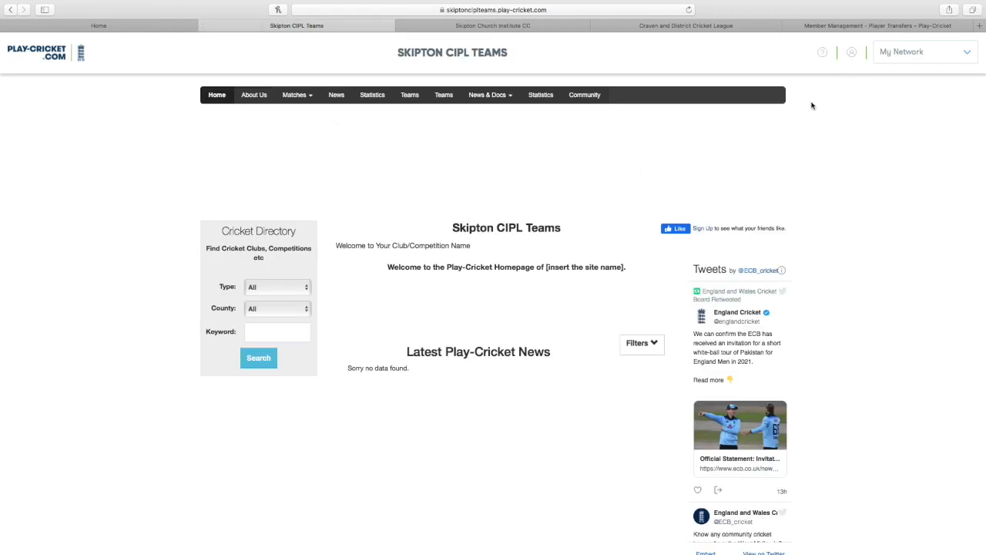
pyautogui.click(852, 54)
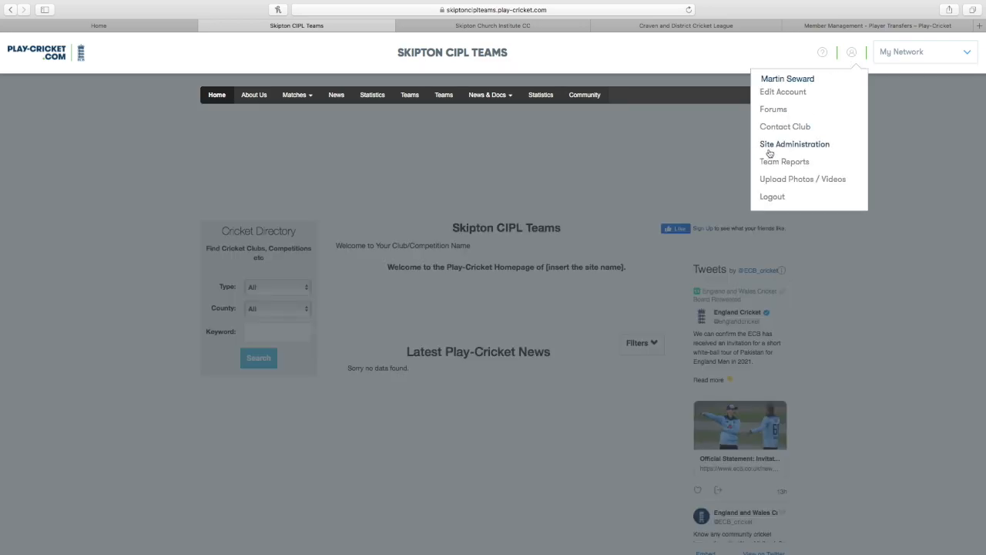
pyautogui.click(794, 148)
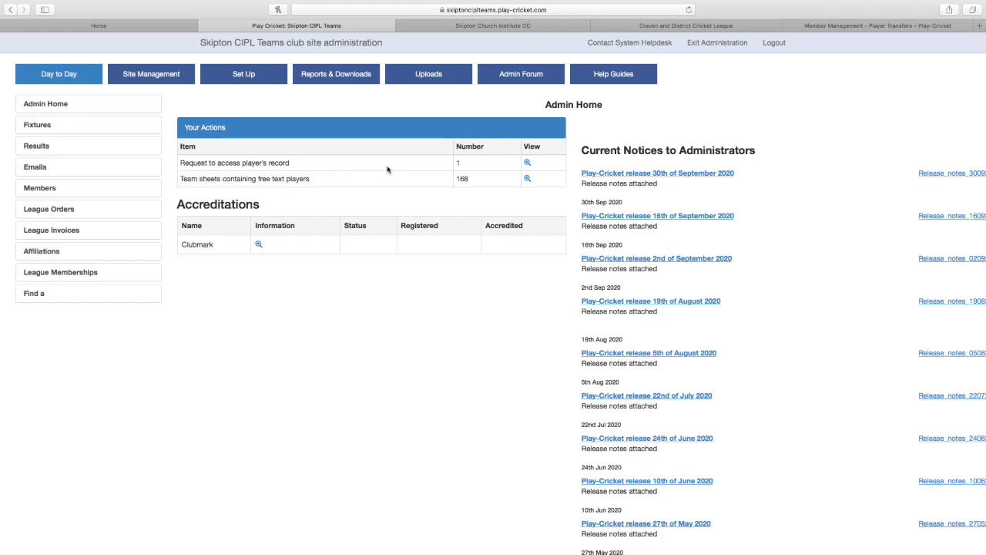
pyautogui.click(528, 164)
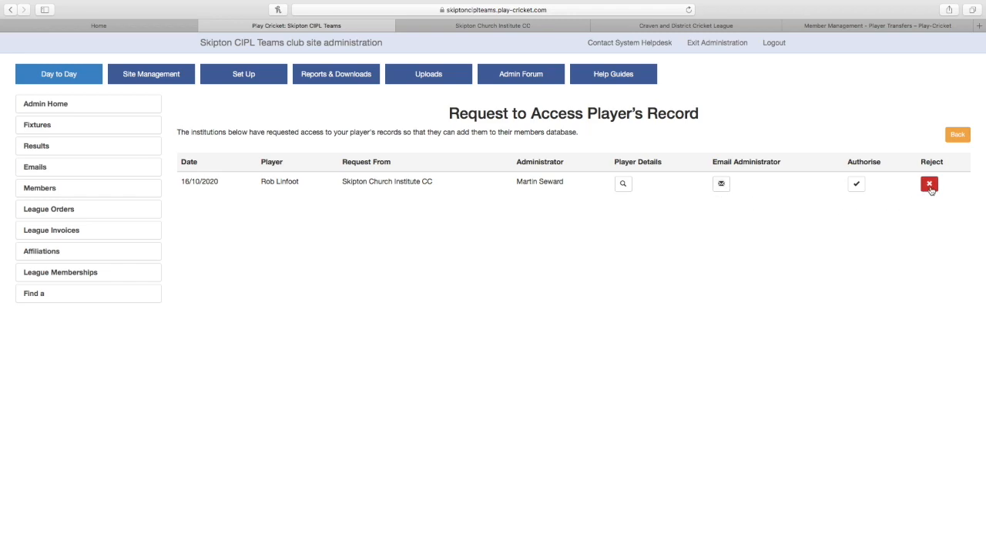
# - Authorise Skipton Church Institute CC's access request with all of the player's current roles removed, and exit the administration
pyautogui.click(857, 185)
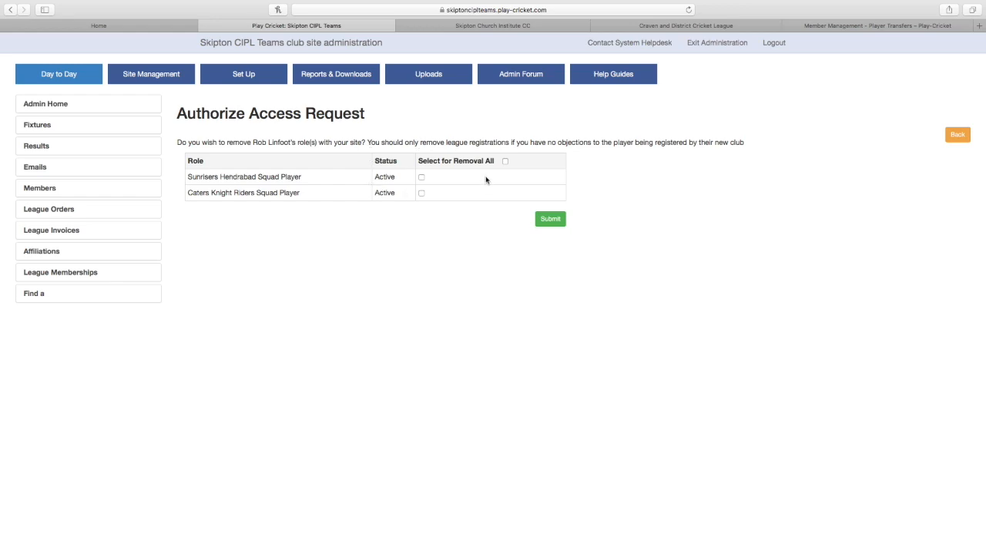
pyautogui.click(506, 162)
pyautogui.click(552, 219)
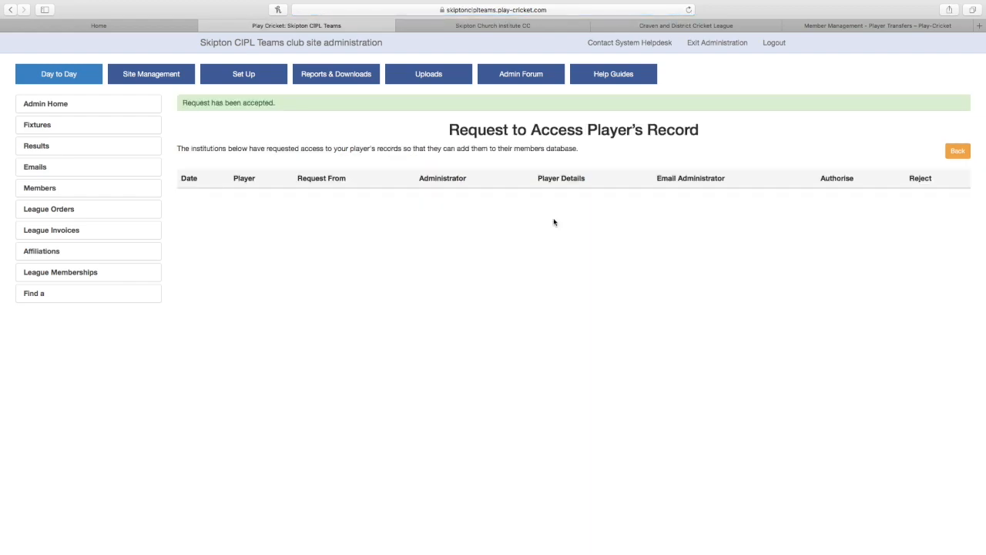
pyautogui.click(699, 44)
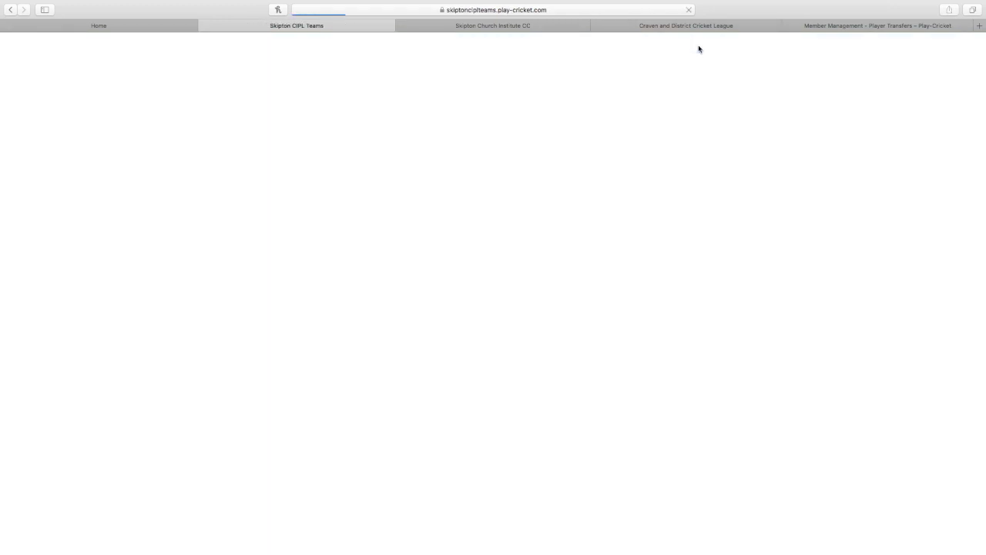
# - Return to Skipton Church Institute CC and open the authorized player record requests in its site administration
pyautogui.click(474, 27)
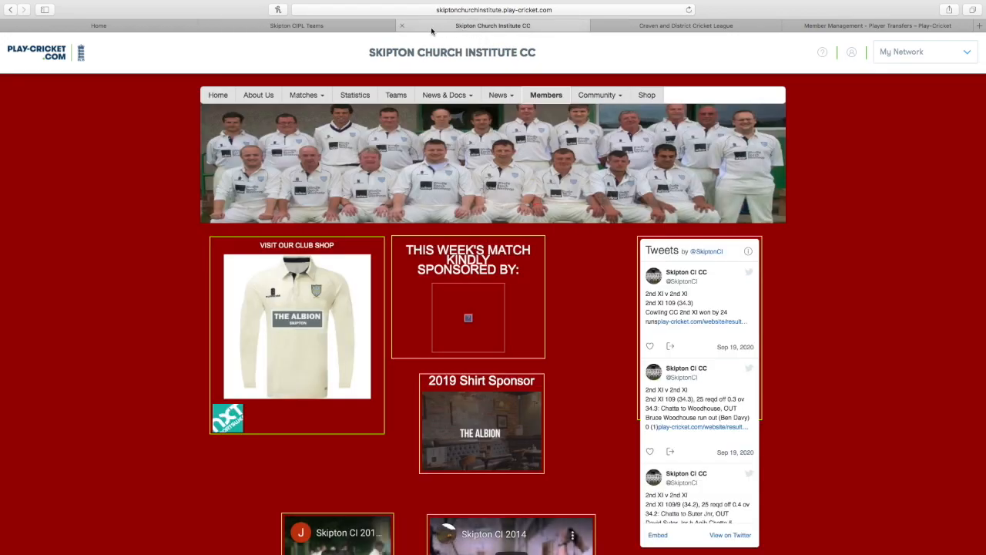
pyautogui.click(852, 53)
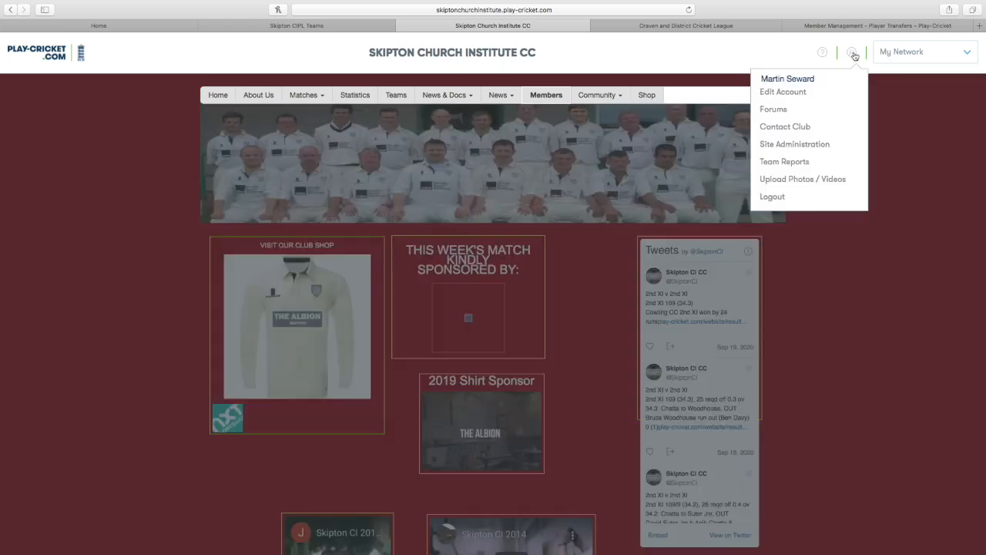
pyautogui.click(805, 148)
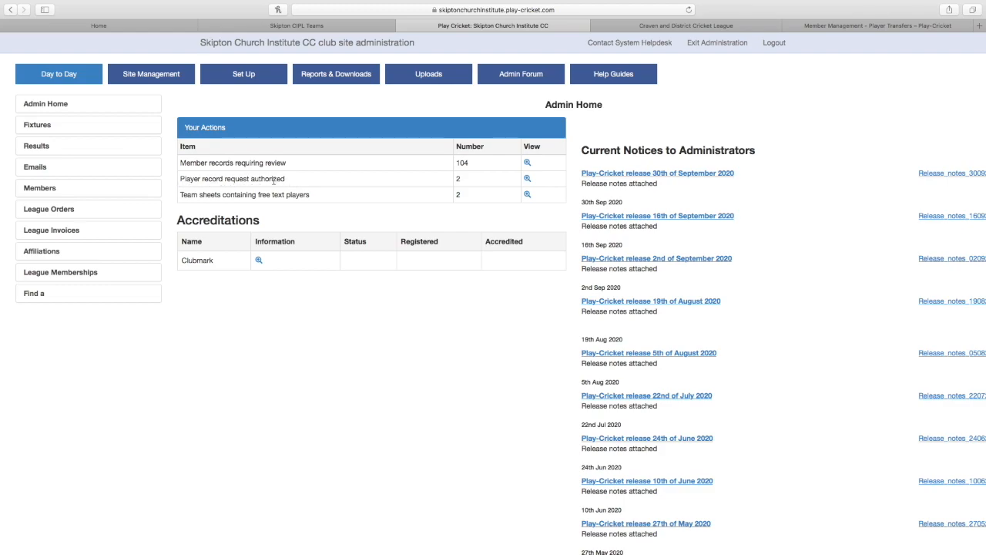
pyautogui.click(528, 180)
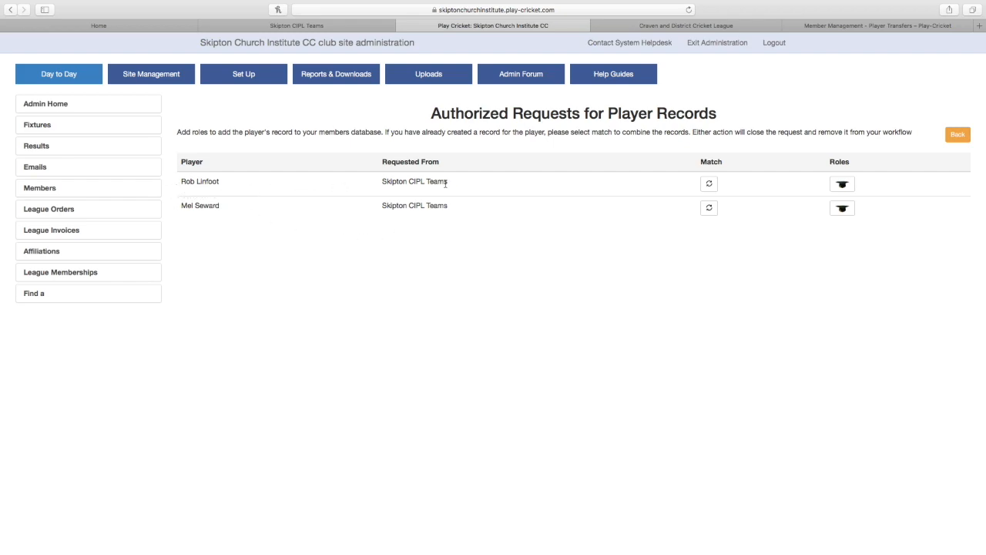
# - For the player just authorised, activate the Member Of The Website role and assign the Umpire match official role
pyautogui.click(842, 185)
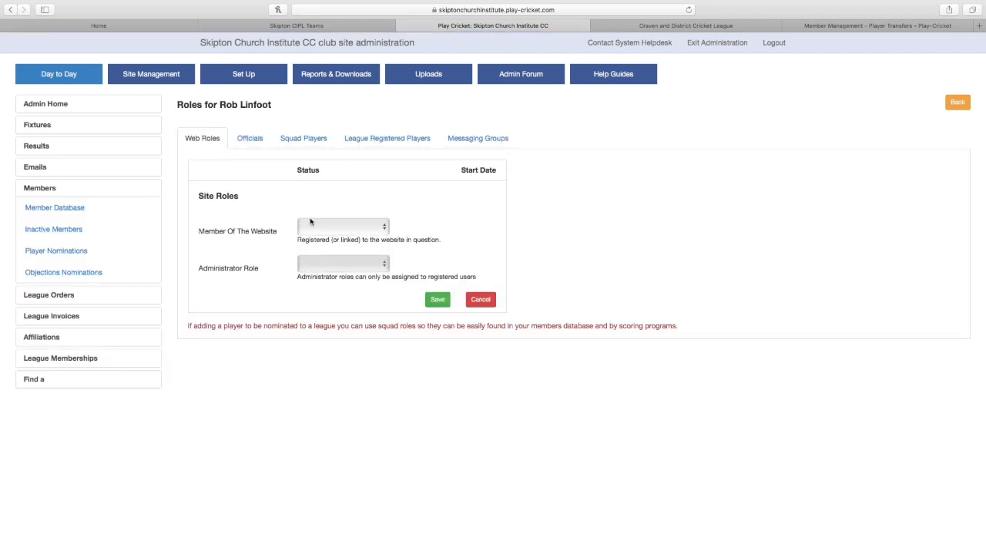
pyautogui.click(379, 231)
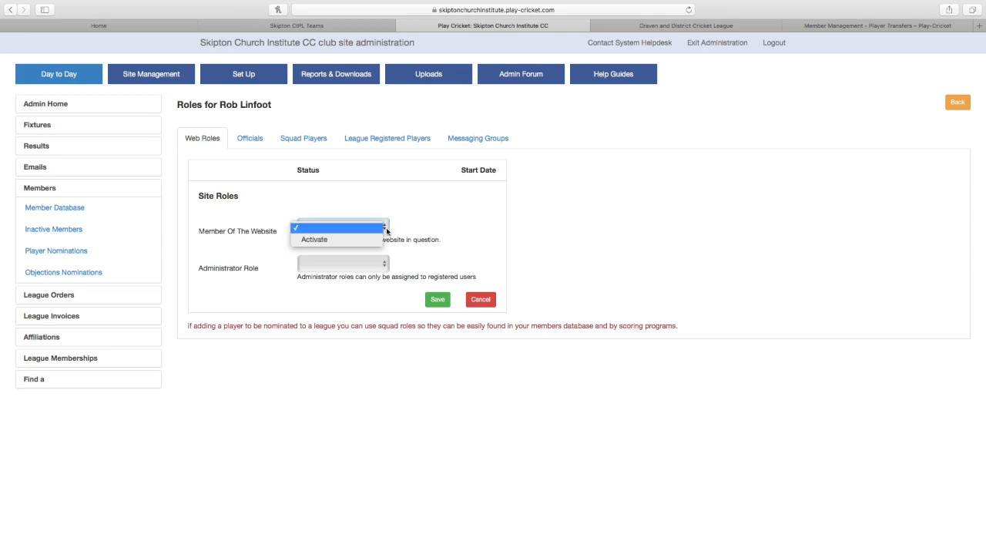
pyautogui.click(323, 238)
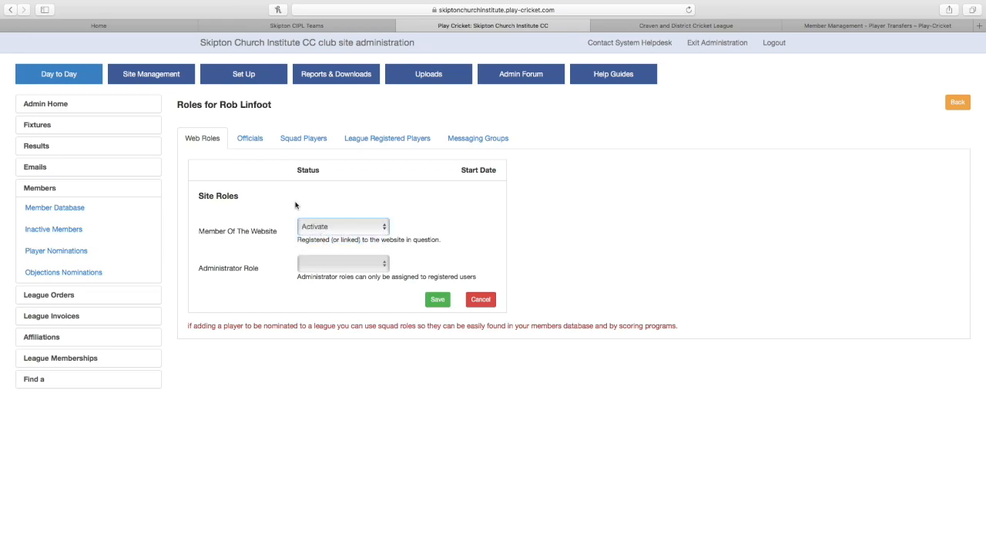
pyautogui.click(251, 141)
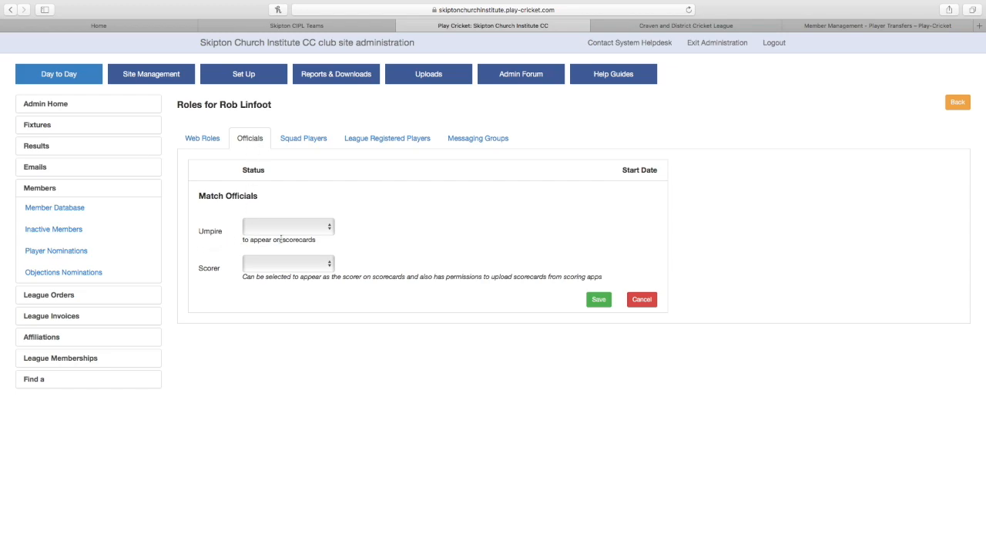
pyautogui.click(331, 229)
pyautogui.click(260, 239)
# - Activate the player's squad roles for the 1st XI and 2nd XI
pyautogui.click(308, 140)
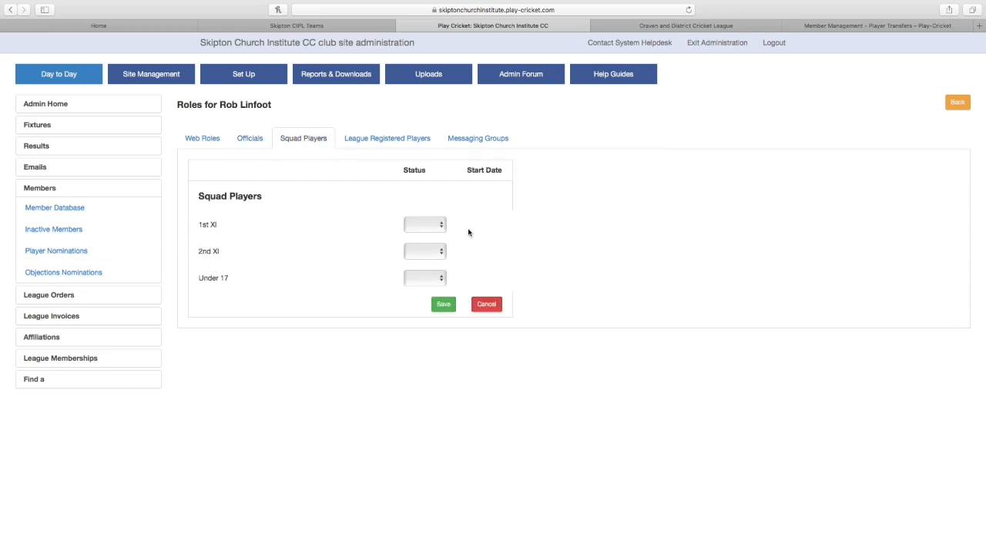
pyautogui.click(439, 225)
pyautogui.click(434, 238)
pyautogui.click(439, 251)
pyautogui.click(436, 266)
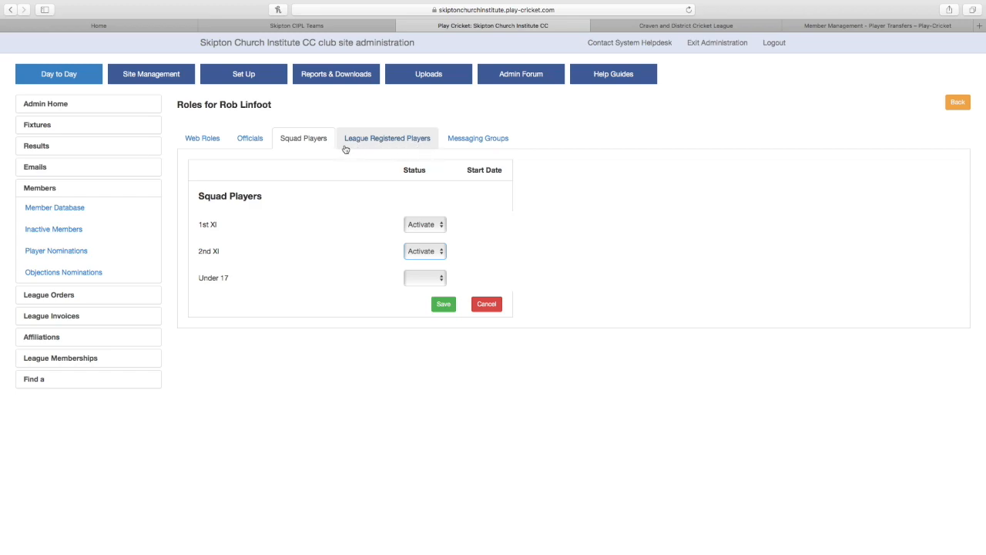
# - Review the player's league registration details and apply for Craven and District Cricket League registration
pyautogui.click(406, 143)
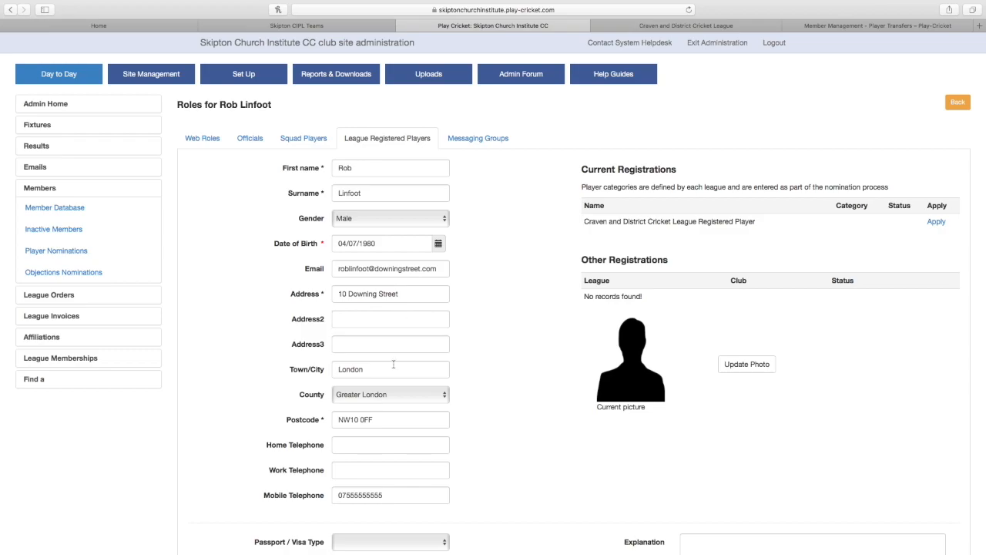
pyautogui.scroll(-2, 396, 428)
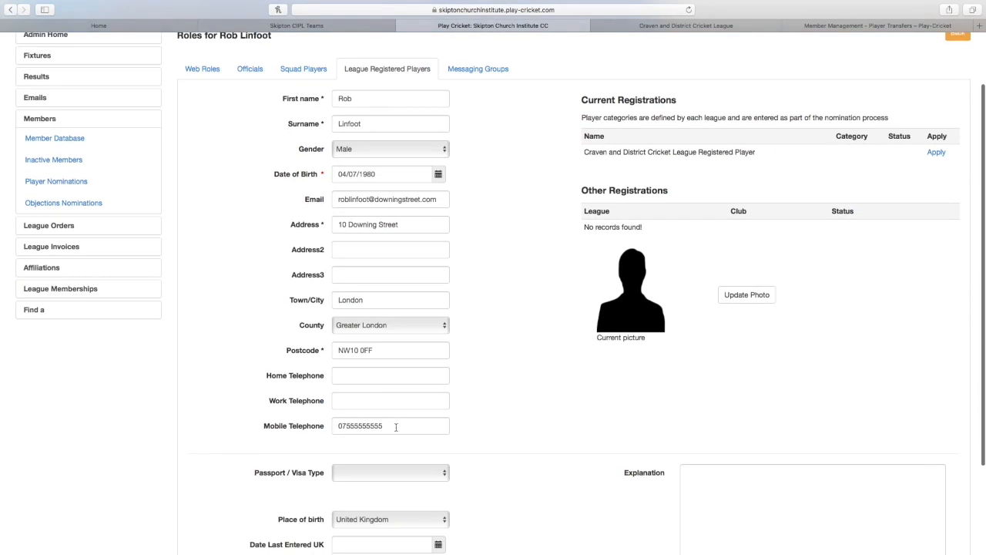
pyautogui.scroll(3, 397, 427)
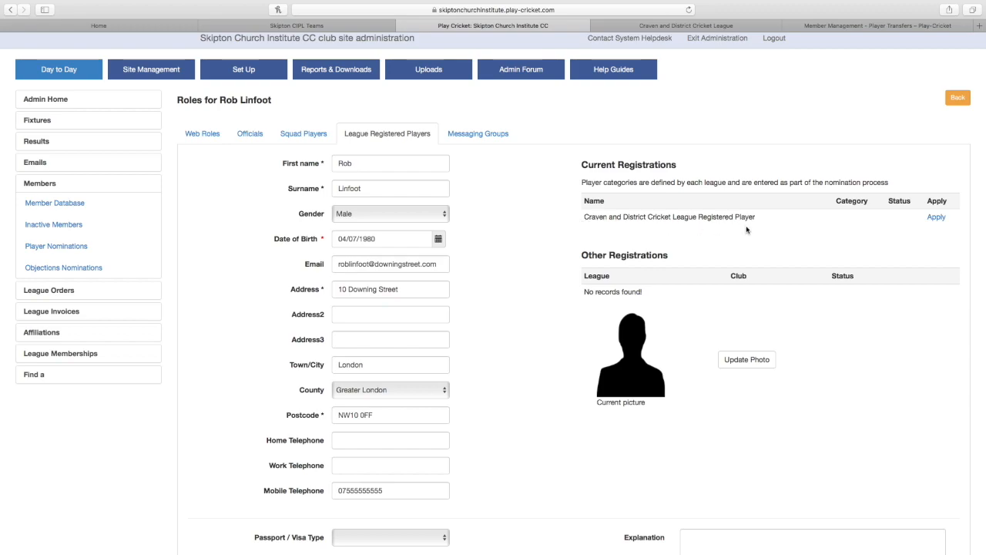
pyautogui.click(936, 218)
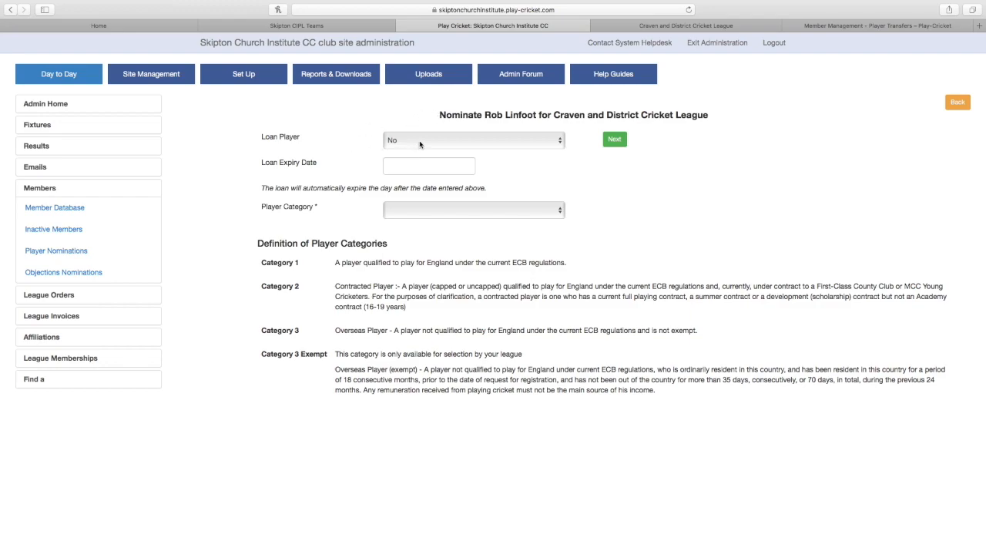
# - In the league nomination, keep Loan Player at No and set the player category to 1
pyautogui.click(563, 145)
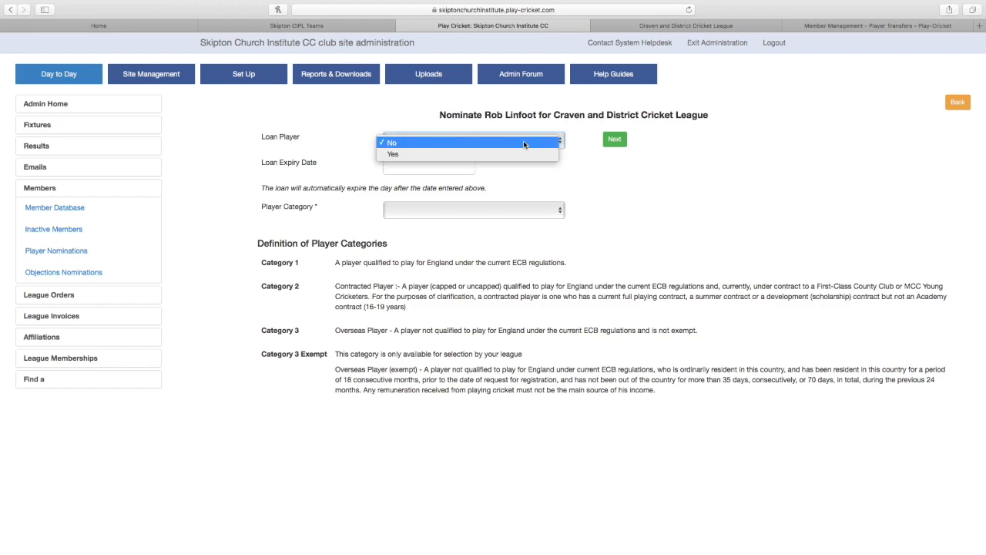
pyautogui.click(521, 143)
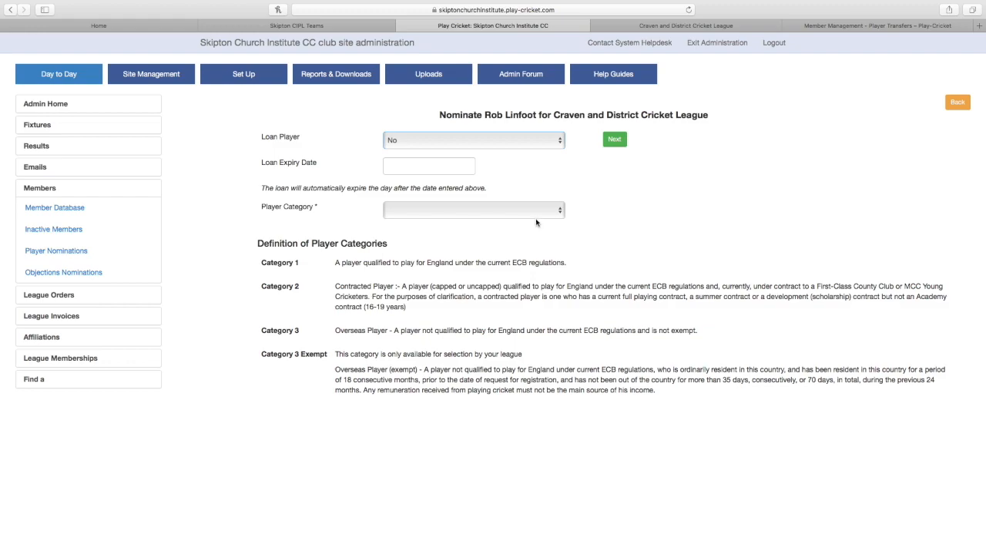
pyautogui.click(559, 211)
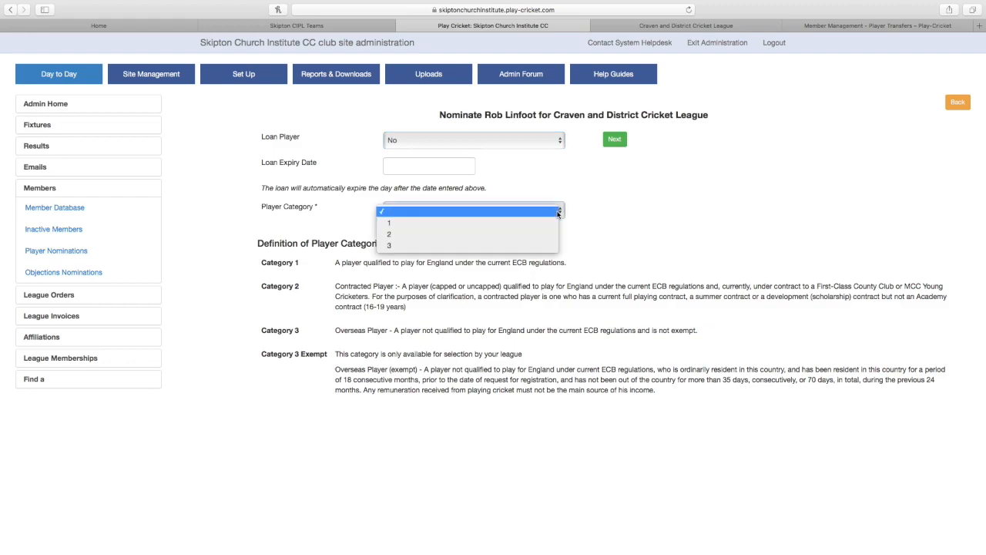
pyautogui.click(514, 224)
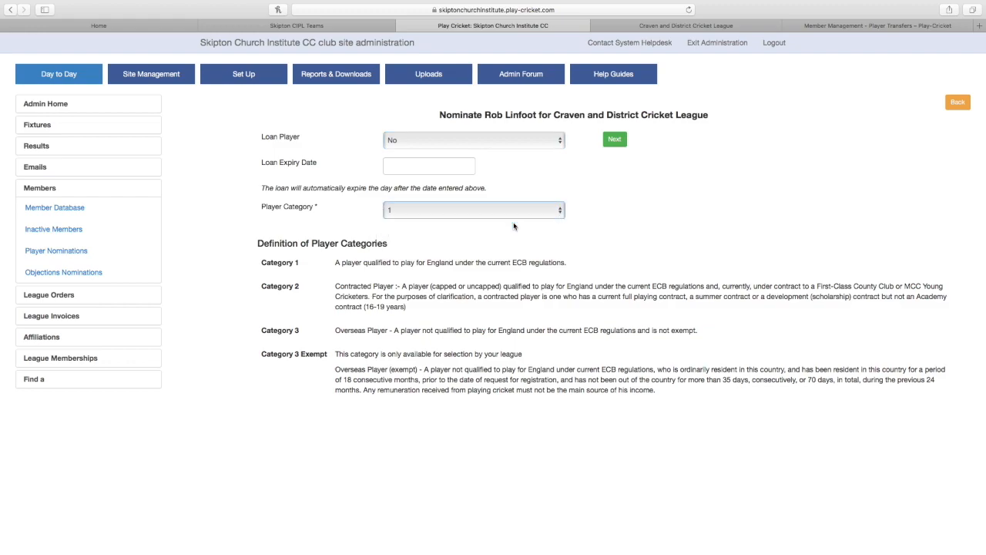
# - Proceed to the standard nomination questions, answering no to registered, child welfare, debtors and Disciplinary List, and yes to registering before the deadline
pyautogui.click(615, 142)
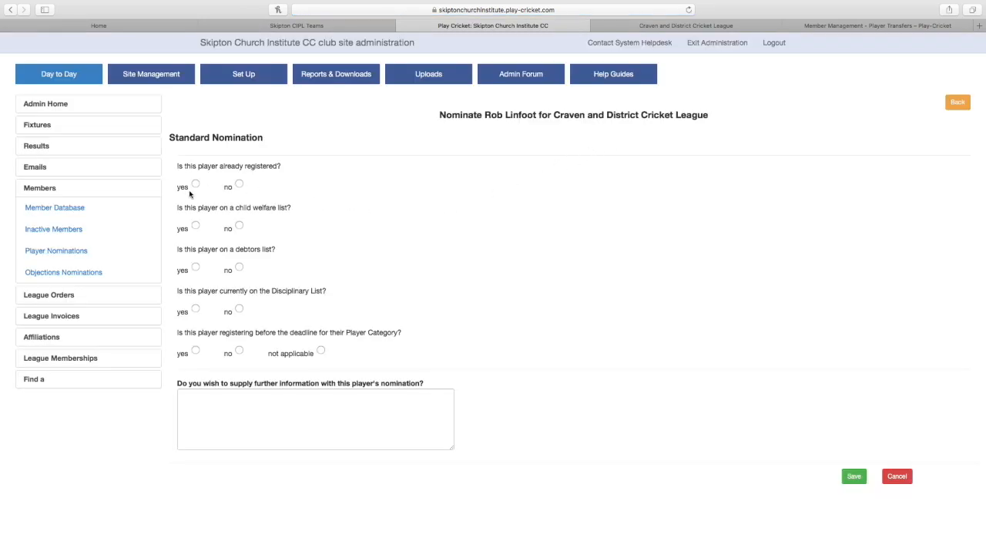
pyautogui.click(239, 186)
pyautogui.click(240, 227)
pyautogui.click(239, 268)
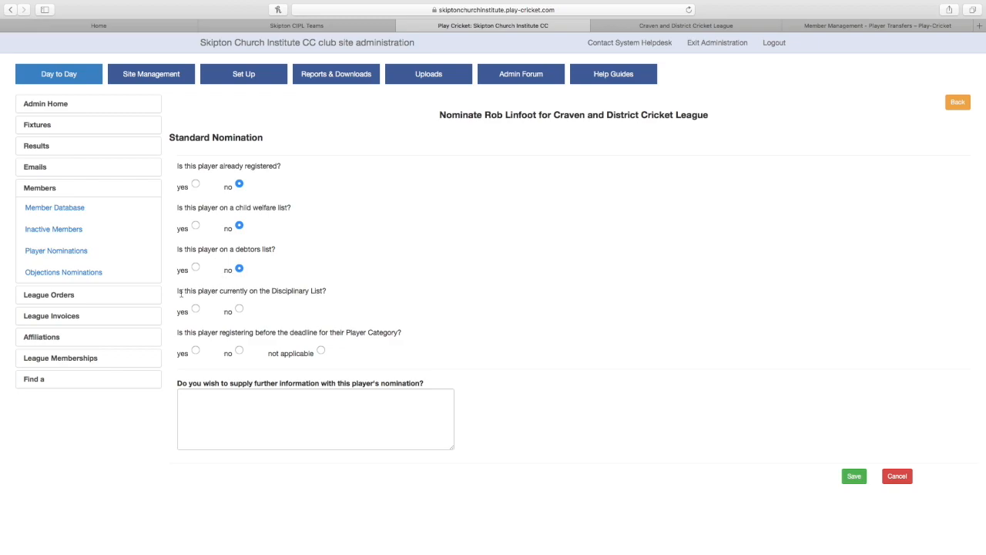
pyautogui.click(239, 310)
pyautogui.click(196, 351)
# - Add the further information "Transferring from Skipton CIPL. CIPL Approve the move" to the nomination and save it
pyautogui.click(212, 395)
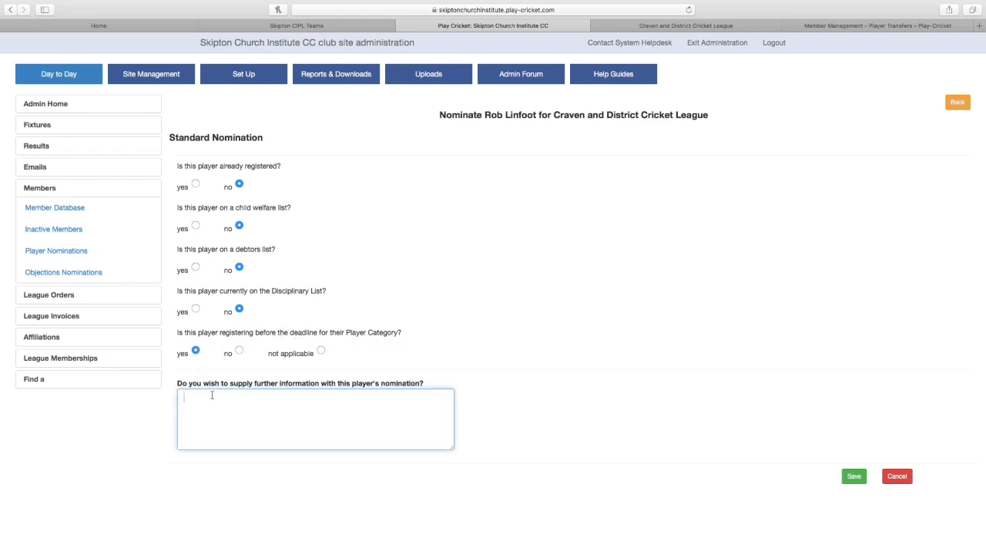
pyautogui.write('Transferring from Skipton CIPL.  CIPL Approv')
pyautogui.write('the mov')
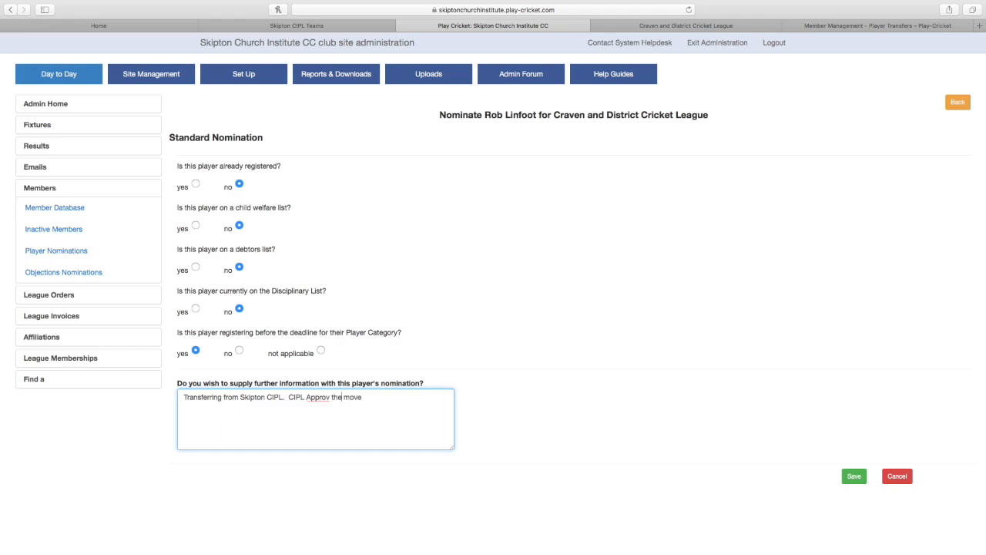
pyautogui.write('e')
pyautogui.click(854, 478)
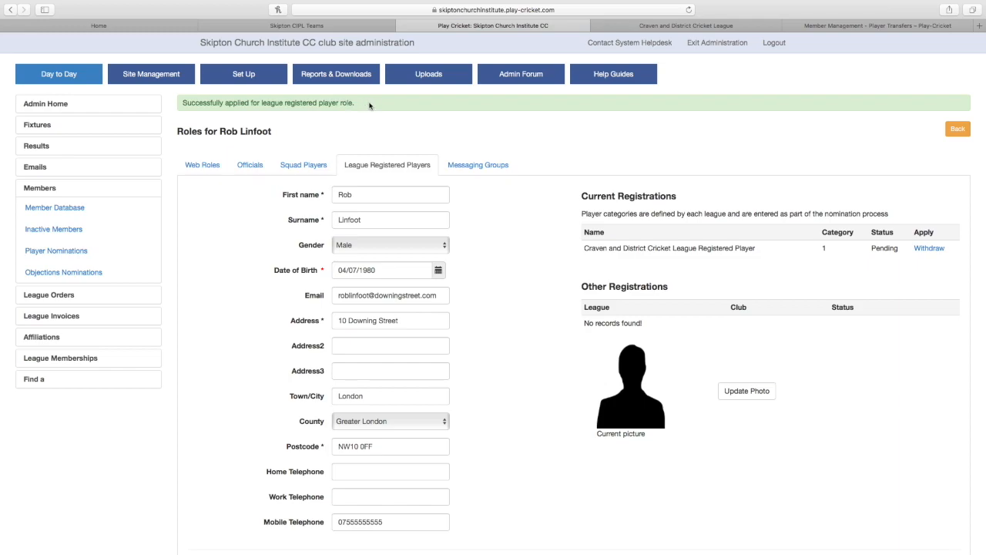
# - Exit the club's administration and open site administration for the Craven and District Cricket League
pyautogui.click(702, 49)
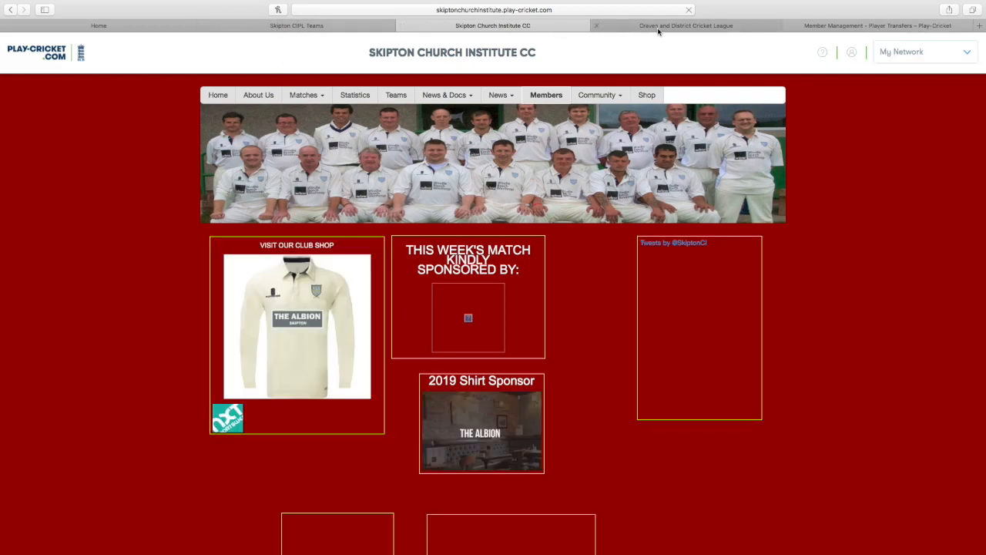
pyautogui.click(657, 29)
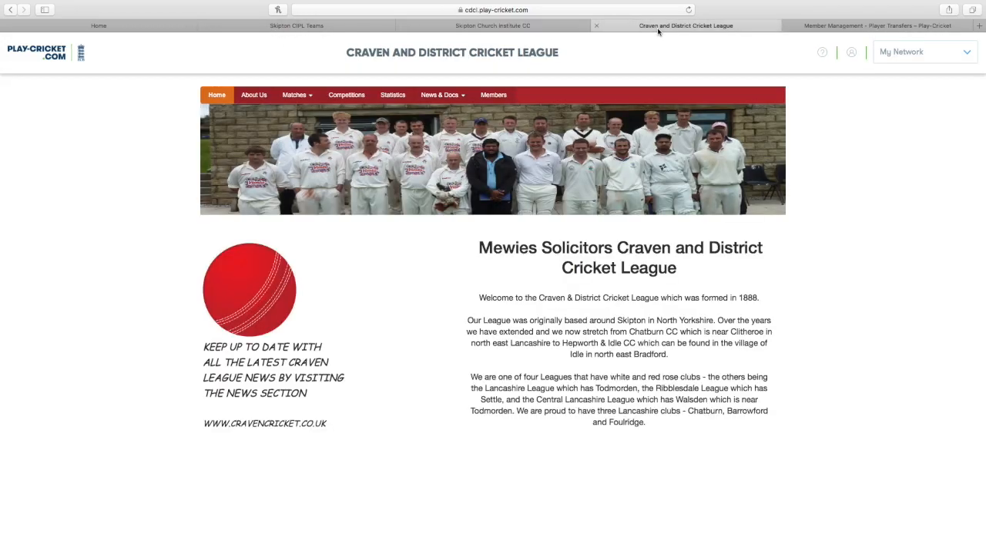
pyautogui.click(853, 57)
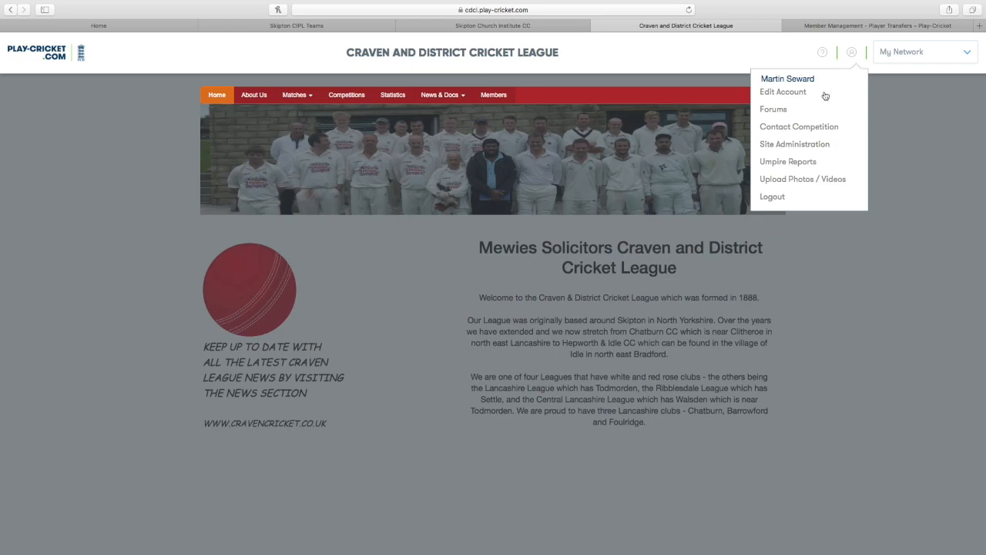
pyautogui.click(794, 145)
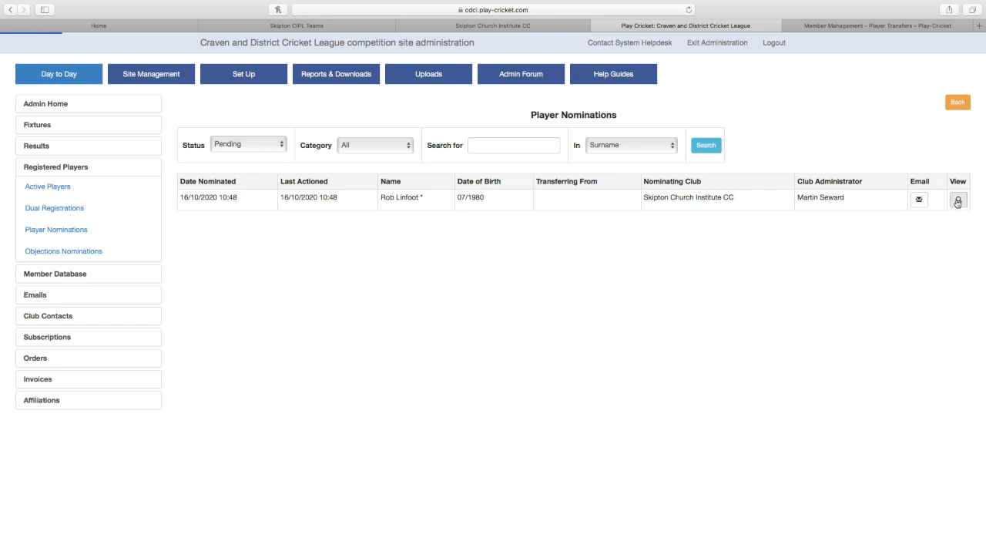
# - Review the pending nomination's summary, details, history, checklist and audit trail, and approve it for the league
pyautogui.click(958, 202)
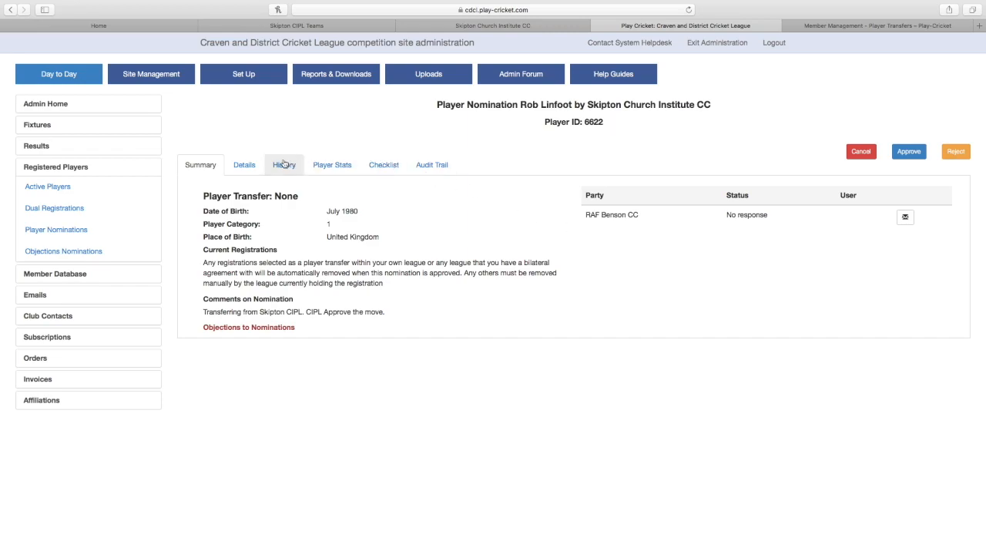
pyautogui.click(252, 168)
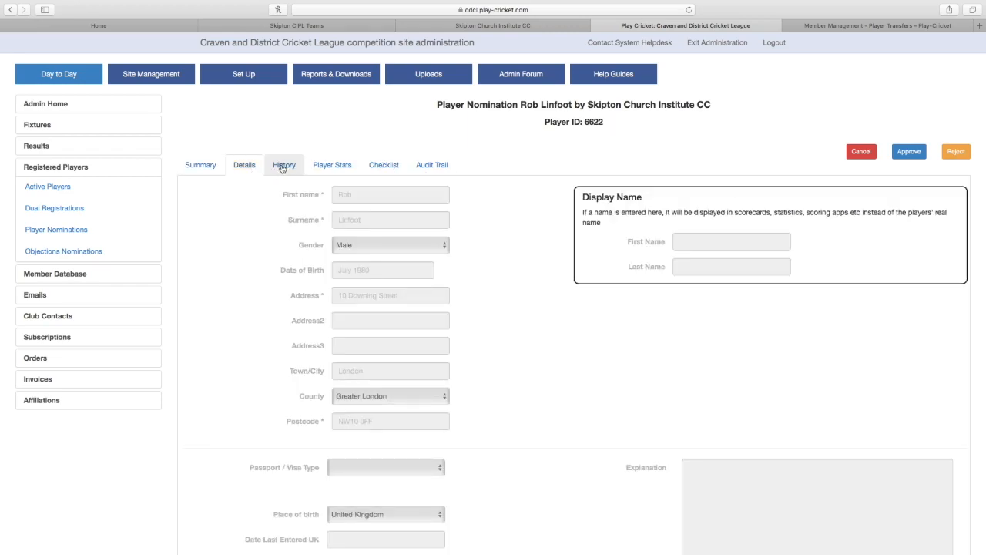
pyautogui.click(282, 169)
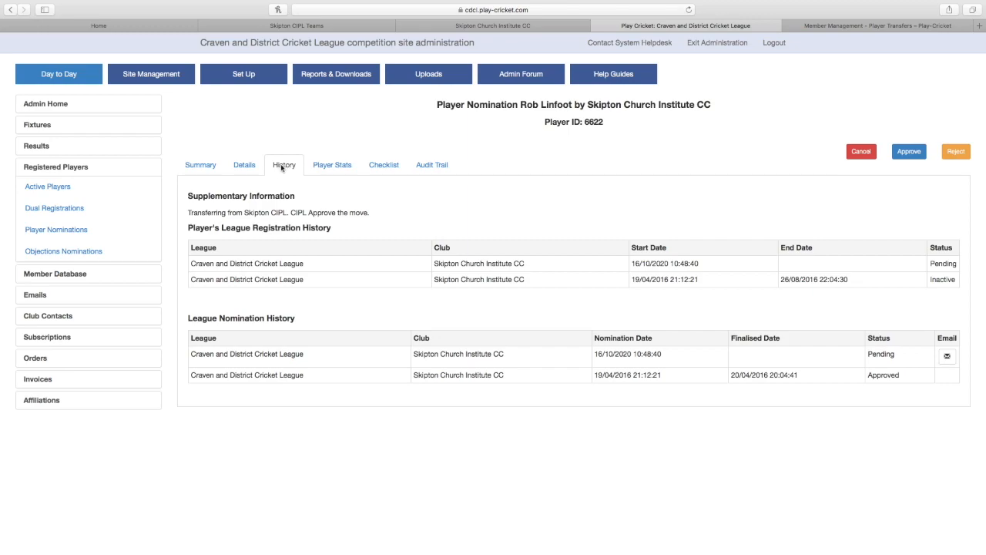
pyautogui.click(375, 166)
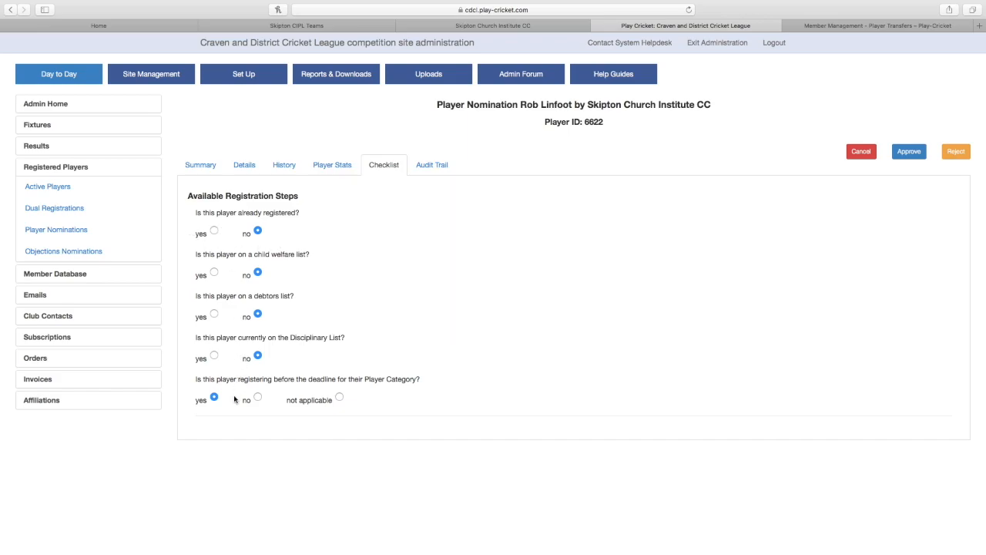
pyautogui.click(432, 165)
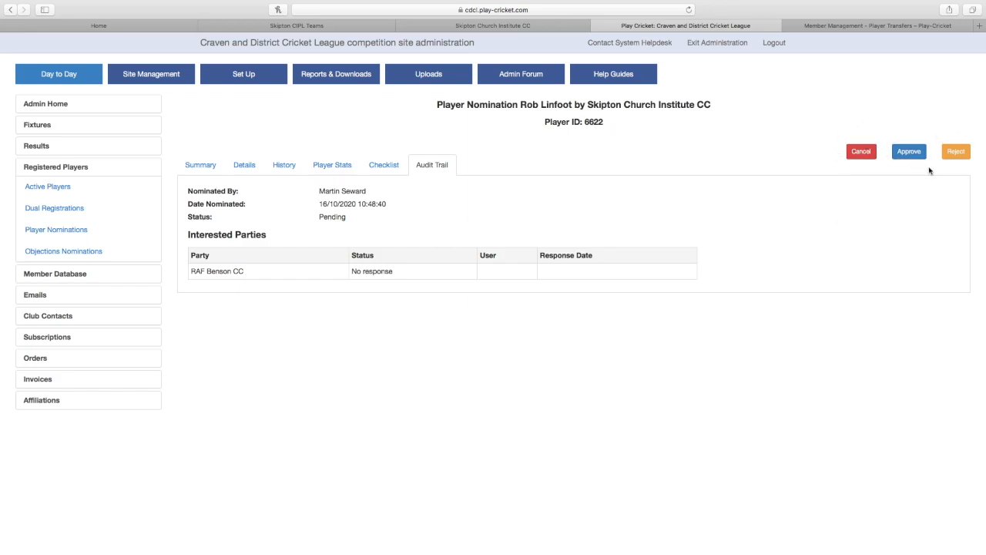
pyautogui.click(908, 152)
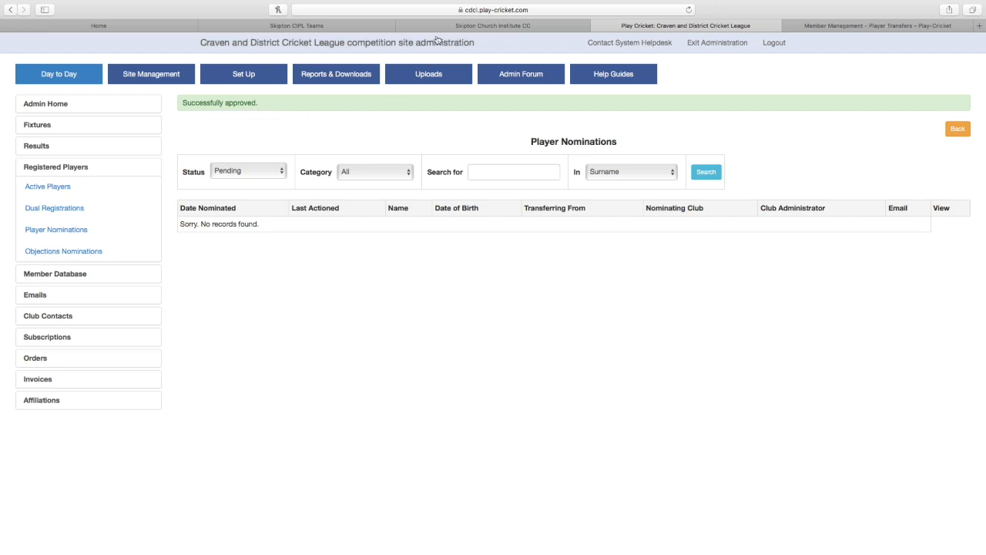
# - Return to the Skipton Church Institute CC site and open its site administration to check the pending actions
pyautogui.click(463, 27)
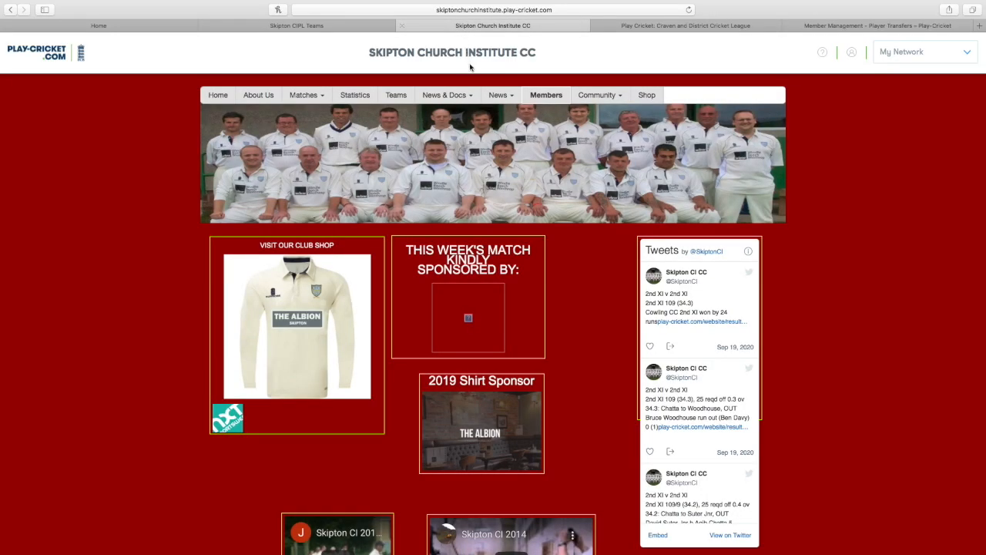
pyautogui.click(852, 54)
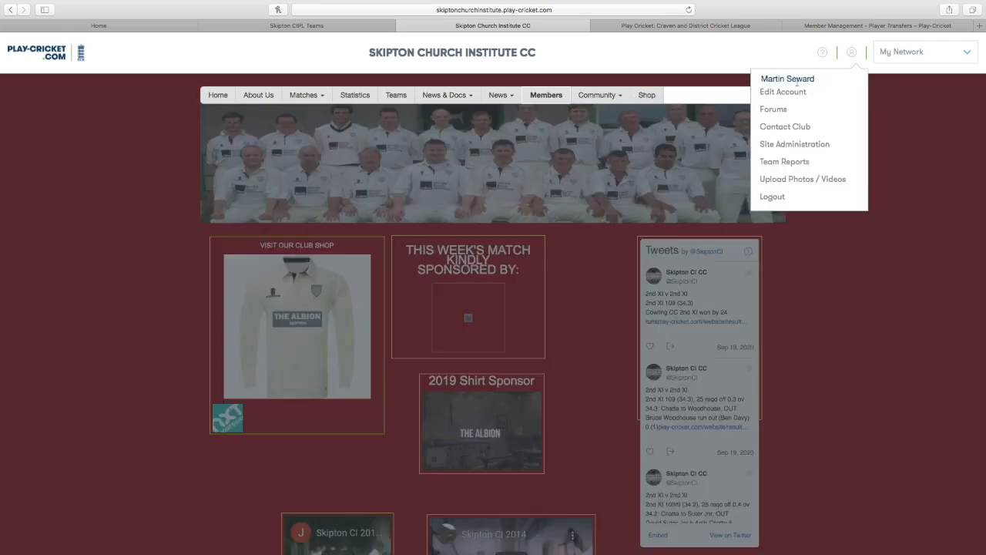
pyautogui.click(767, 148)
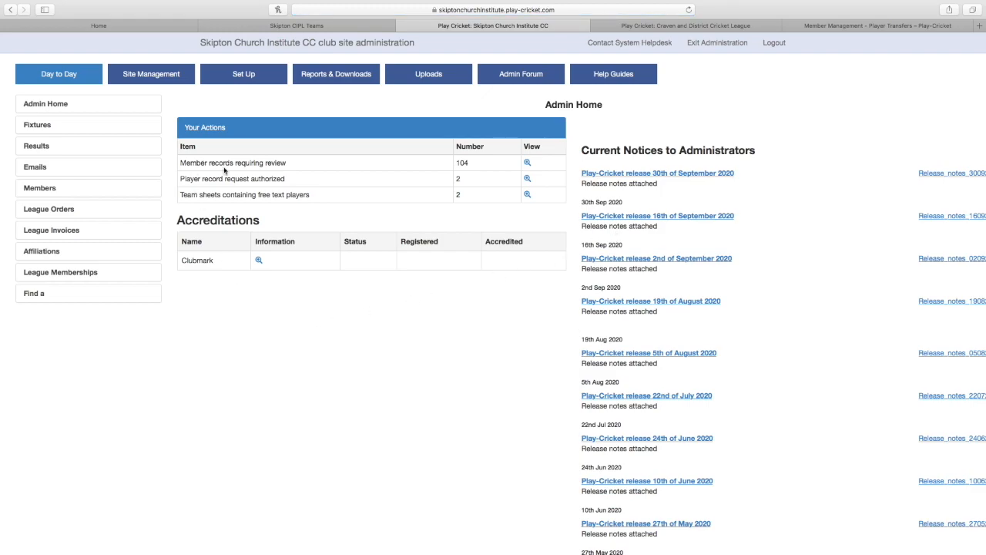
pyautogui.scroll(-1, 319, 194)
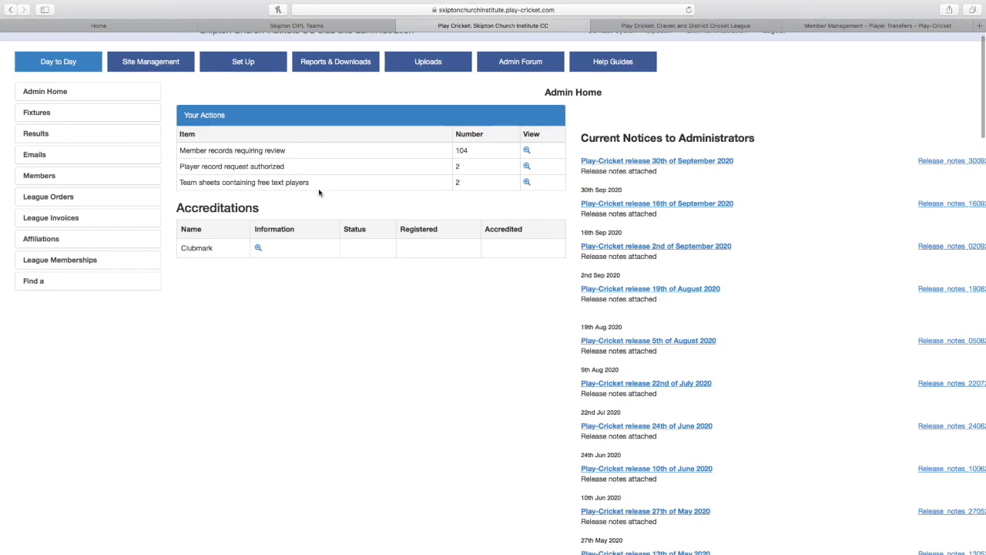
# - Search the club's member database by the nominated player's surname
pyautogui.click(33, 178)
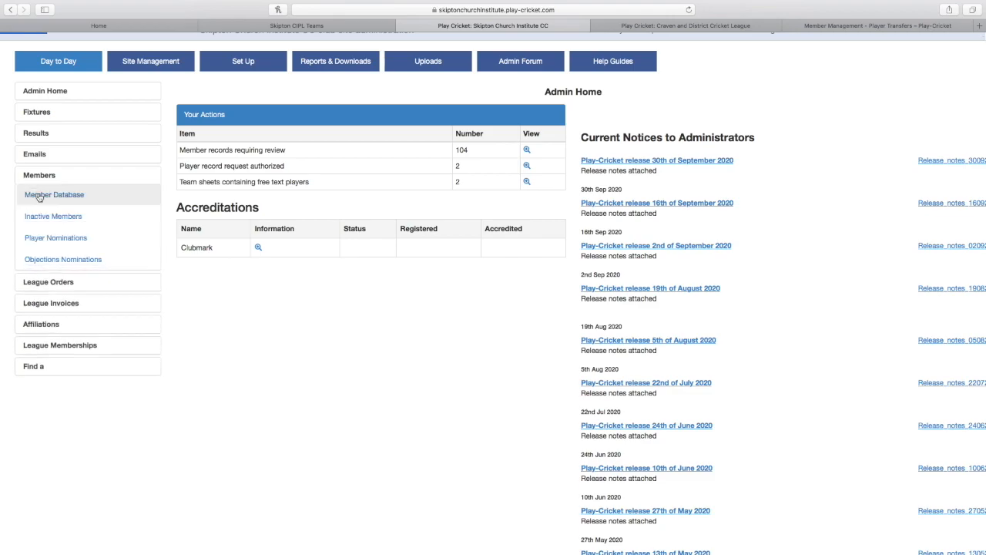
pyautogui.click(39, 196)
pyautogui.click(287, 137)
pyautogui.write('linfoot')
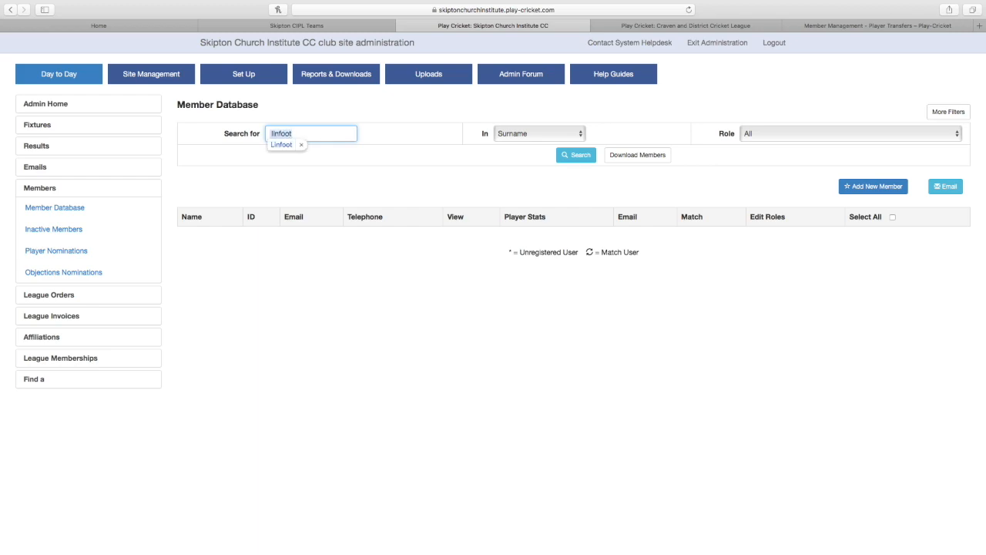
pyautogui.press('Return')
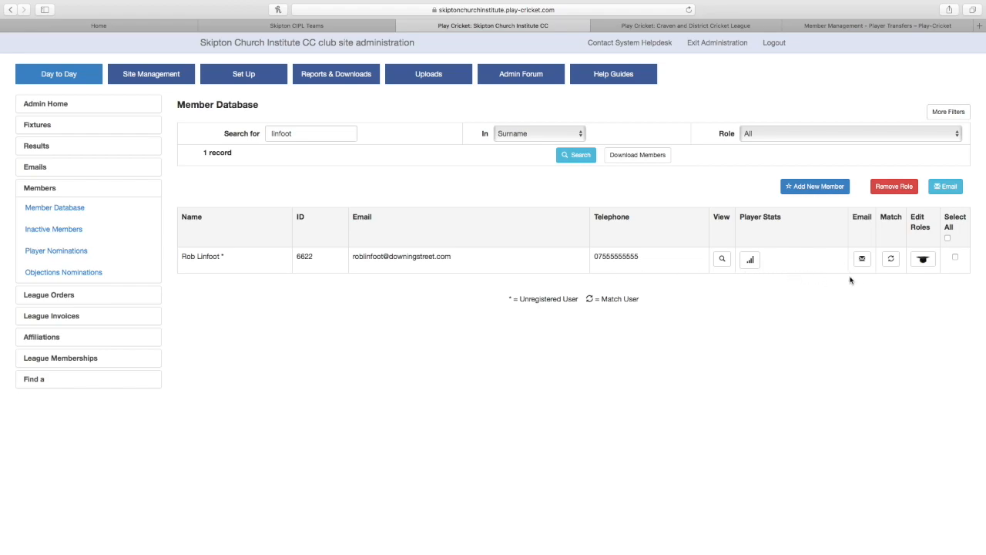
# - Review the player's user details, memberships, availability and profile, and check the league registration in the player's roles
pyautogui.click(721, 262)
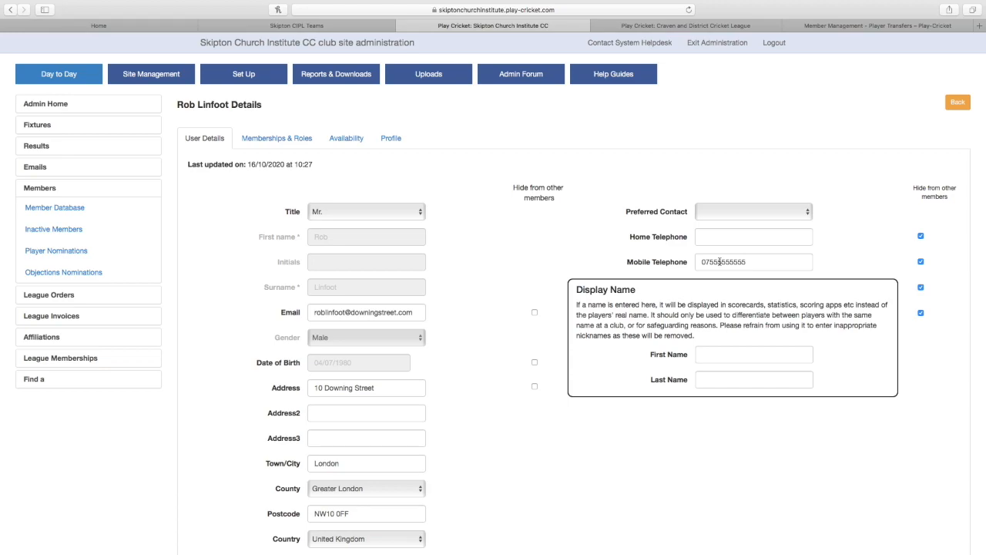
pyautogui.click(278, 139)
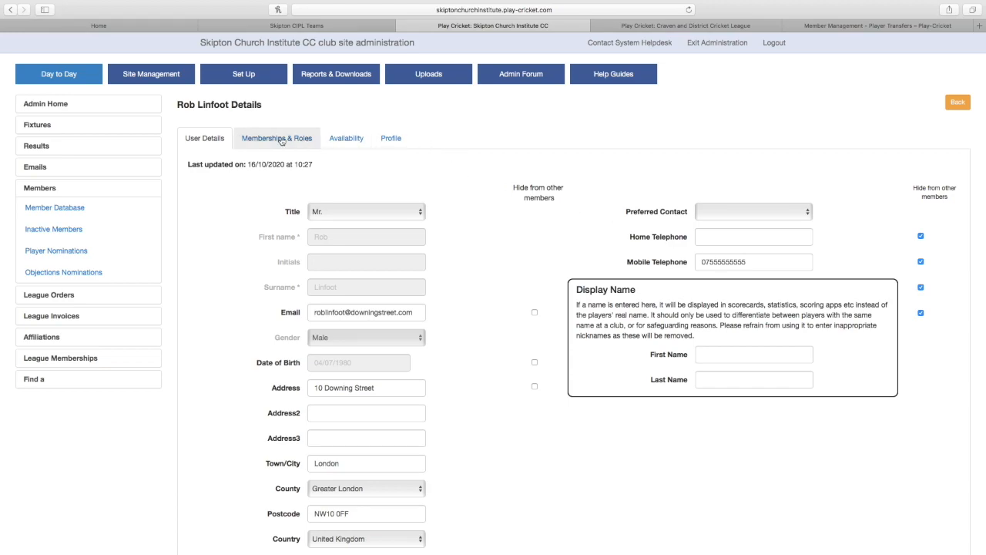
pyautogui.click(353, 140)
pyautogui.click(382, 141)
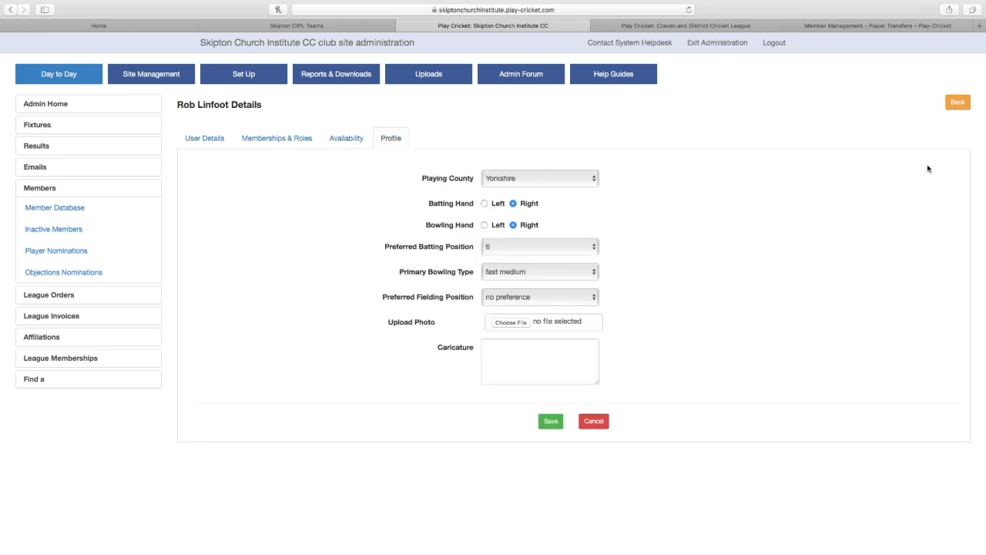
pyautogui.click(958, 103)
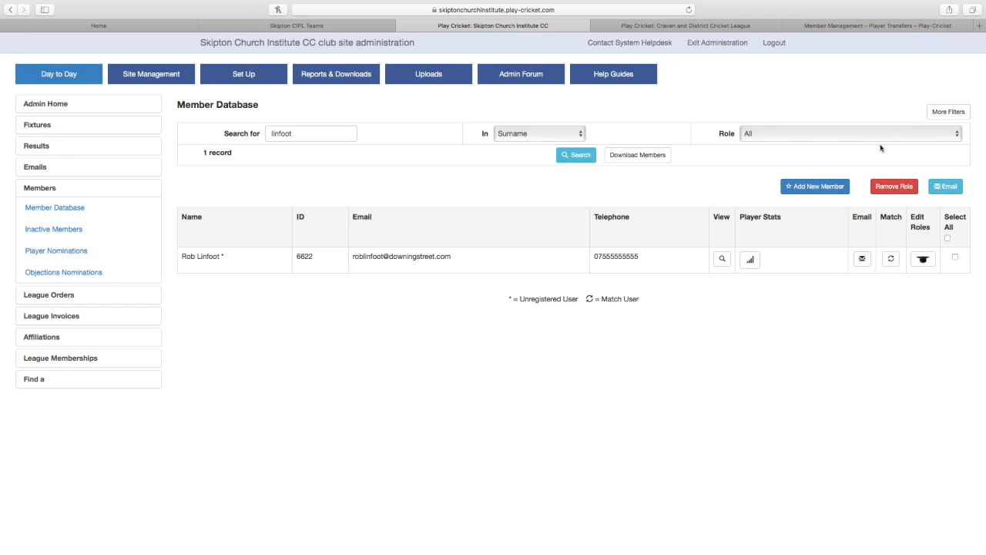
pyautogui.click(924, 260)
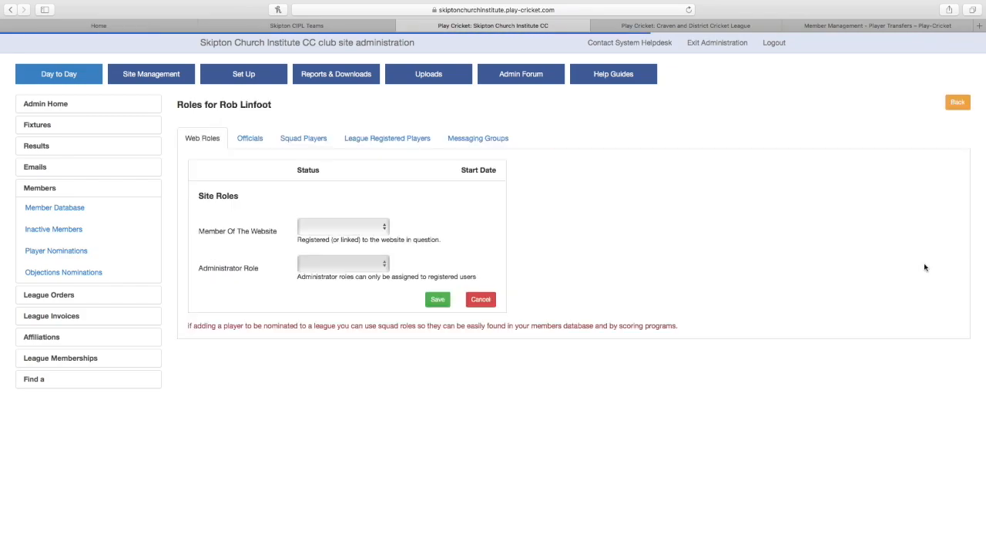
pyautogui.click(390, 145)
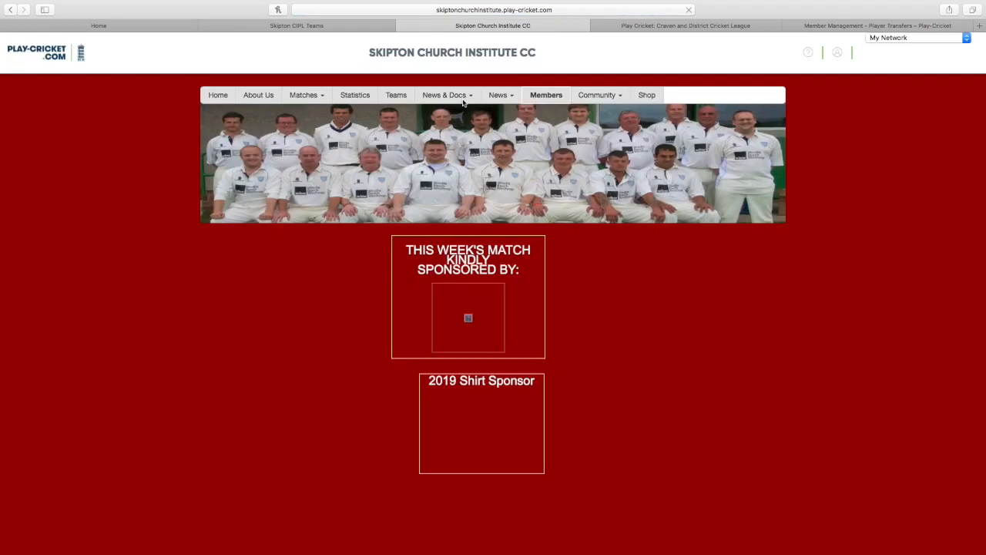
# - Switch to Outlook and check the email about the player's registration in the Craven and District Cricket League
pyautogui.hotkey('ctrl', 'Left')
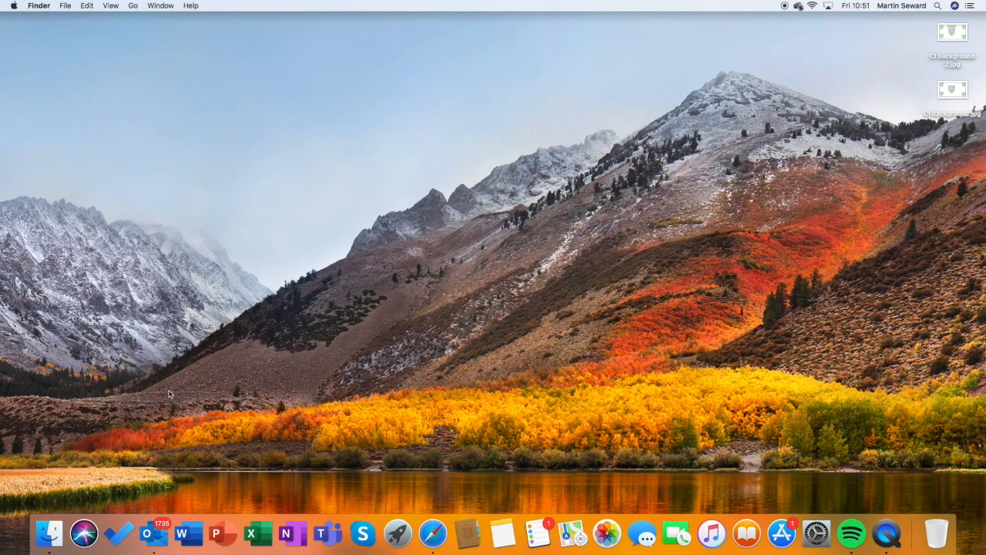
pyautogui.click(154, 534)
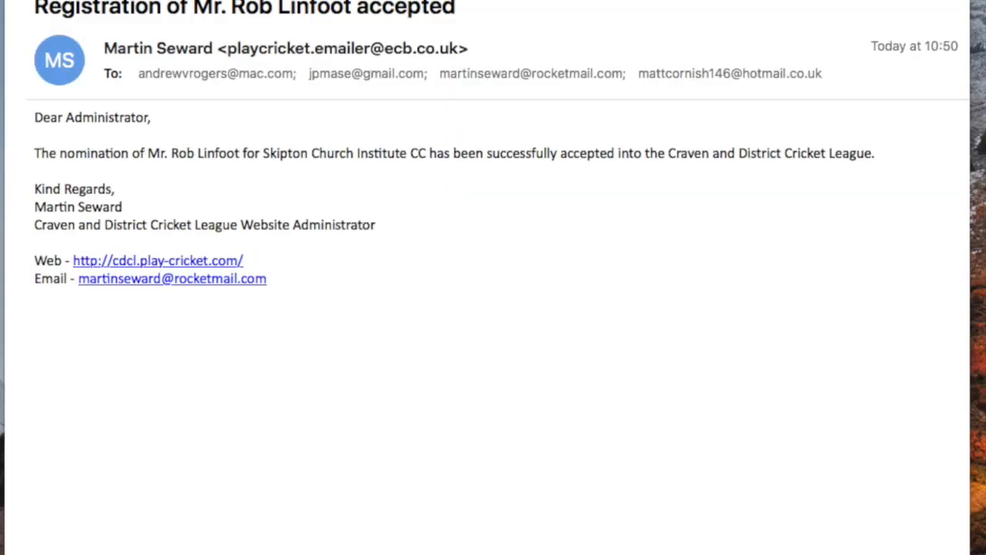